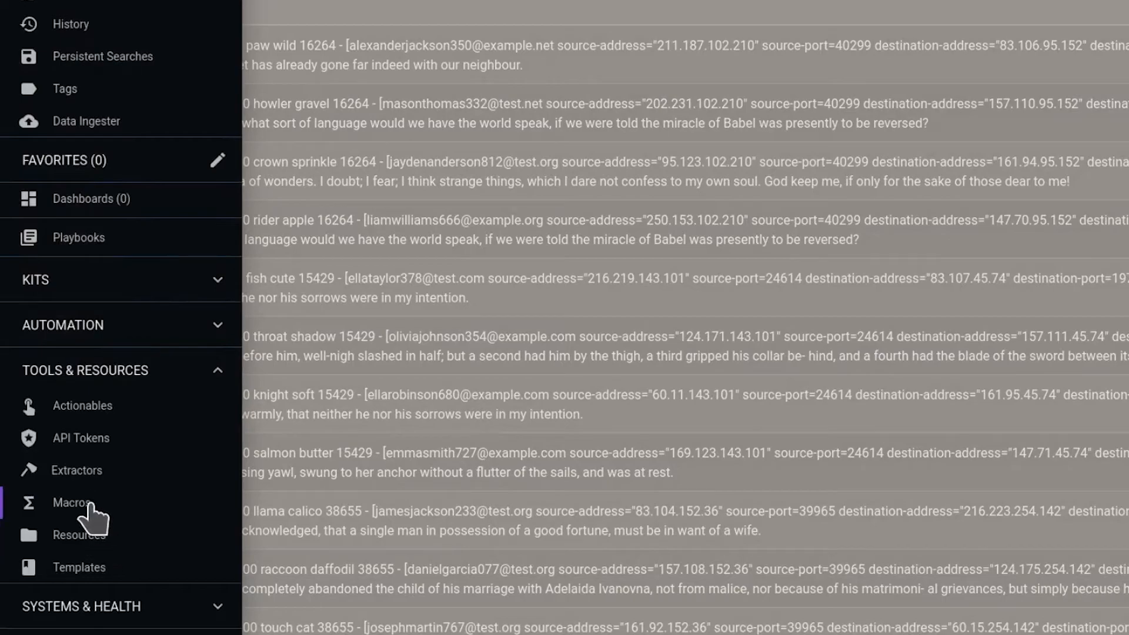
- Start a new macro named $SYSLOG with the description "My syslog tags"
{"action": "left_click", "coordinate": [87, 504]}
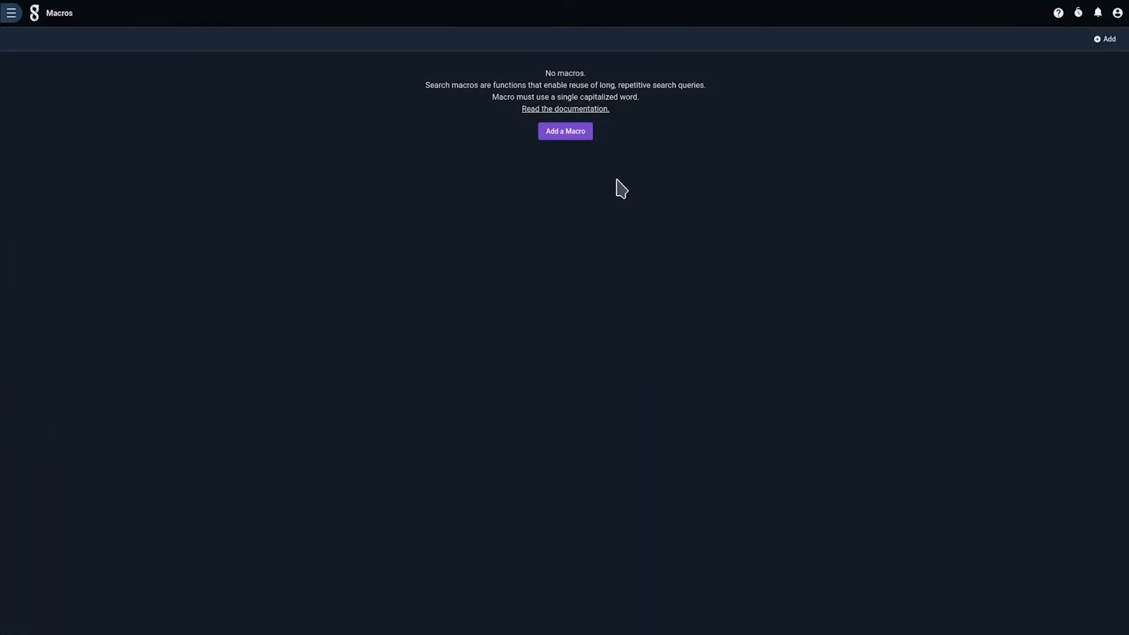
{"action": "left_click", "coordinate": [547, 132]}
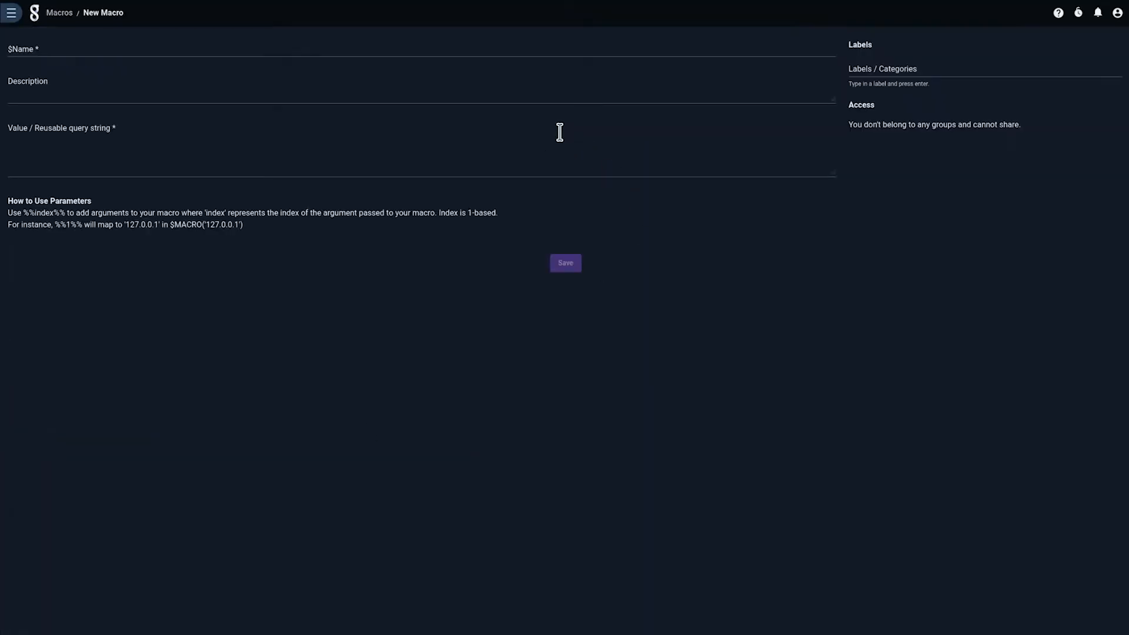
{"action": "left_click", "coordinate": [438, 46]}
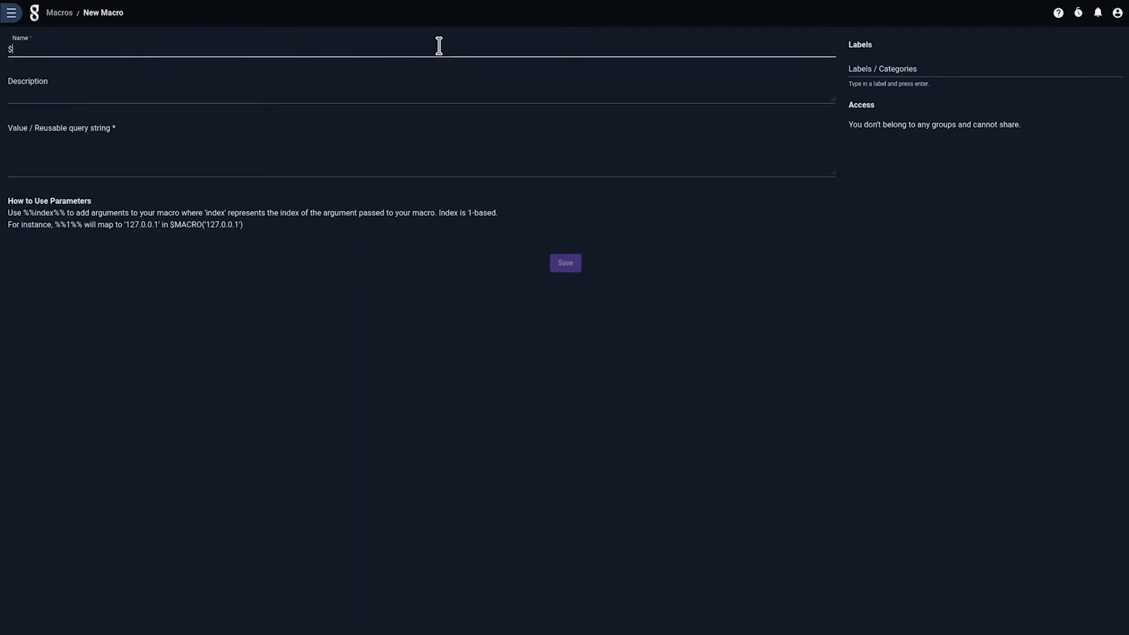
{"action": "type", "text": "SYSLOG"}
{"action": "key", "text": "Tab"}
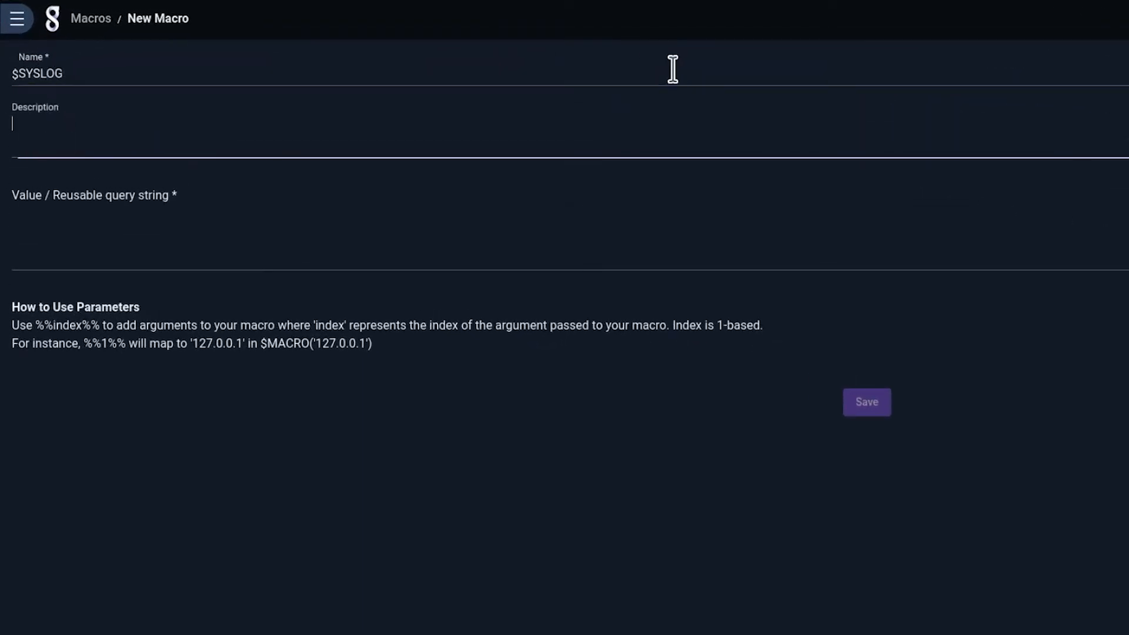
{"action": "type", "text": "My syslog tags"}
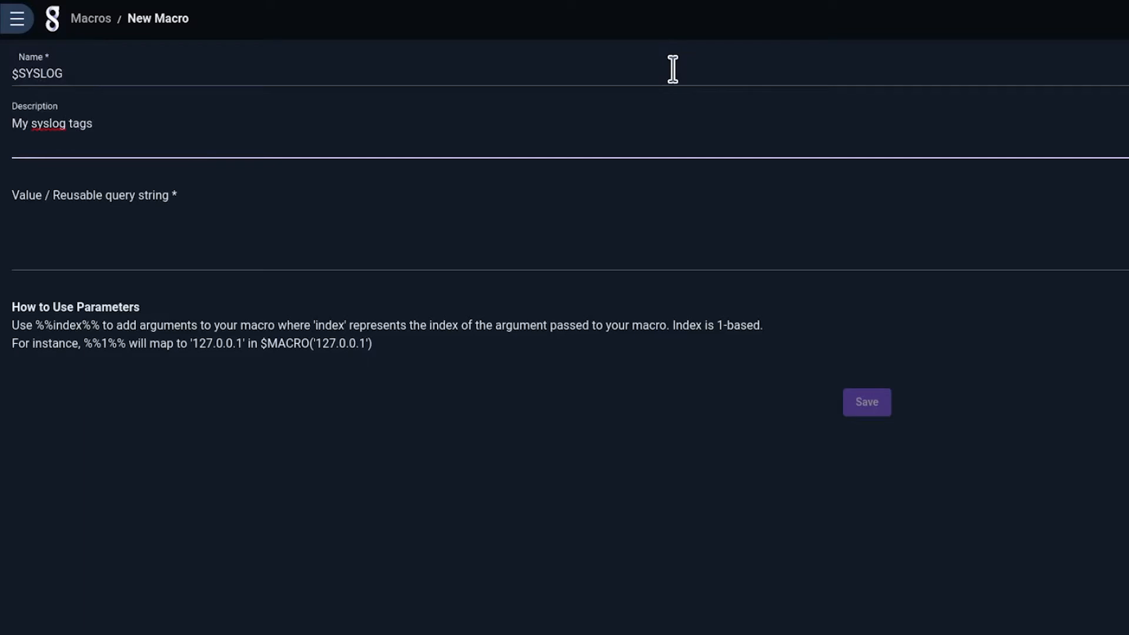
- Set the macro's reusable query string to syslog-web1,syslog-web2,syslog-idx1,syslog-idx2 and save the macro
{"action": "left_click", "coordinate": [562, 247]}
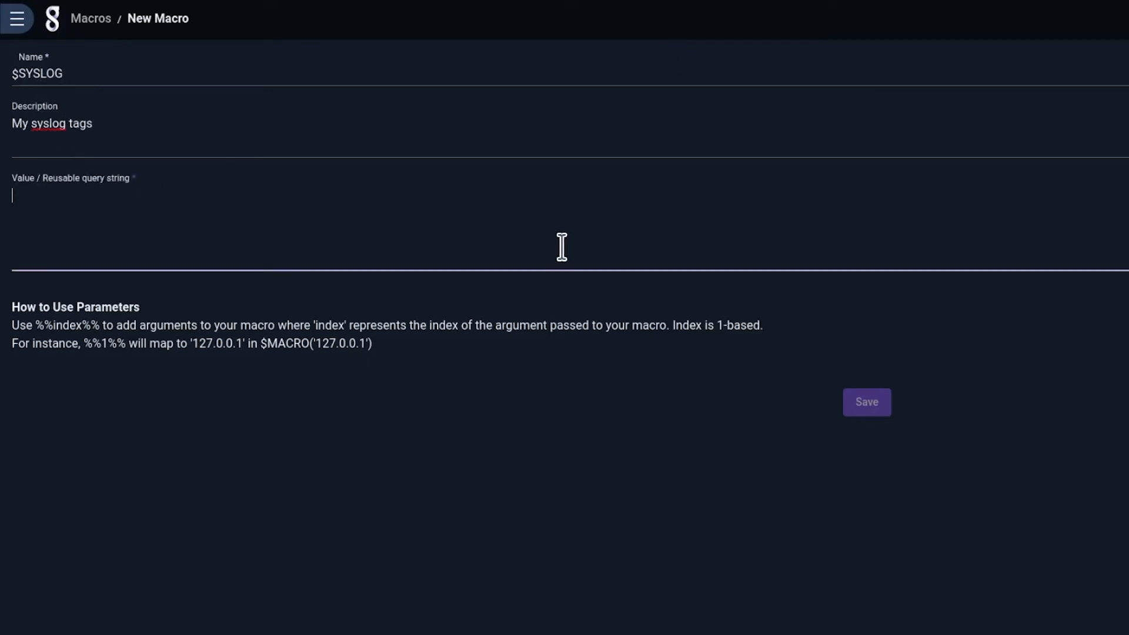
{"action": "type", "text": "syslog-web1,syslog-web2,syslog-idx1,syslog-idx2"}
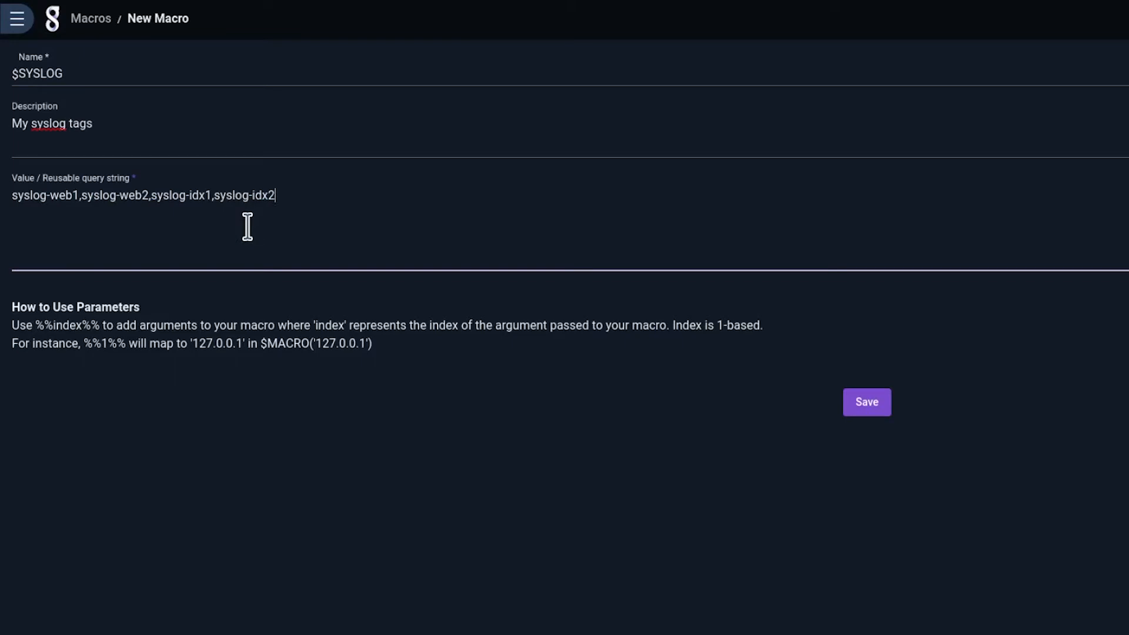
{"action": "left_click", "coordinate": [853, 407]}
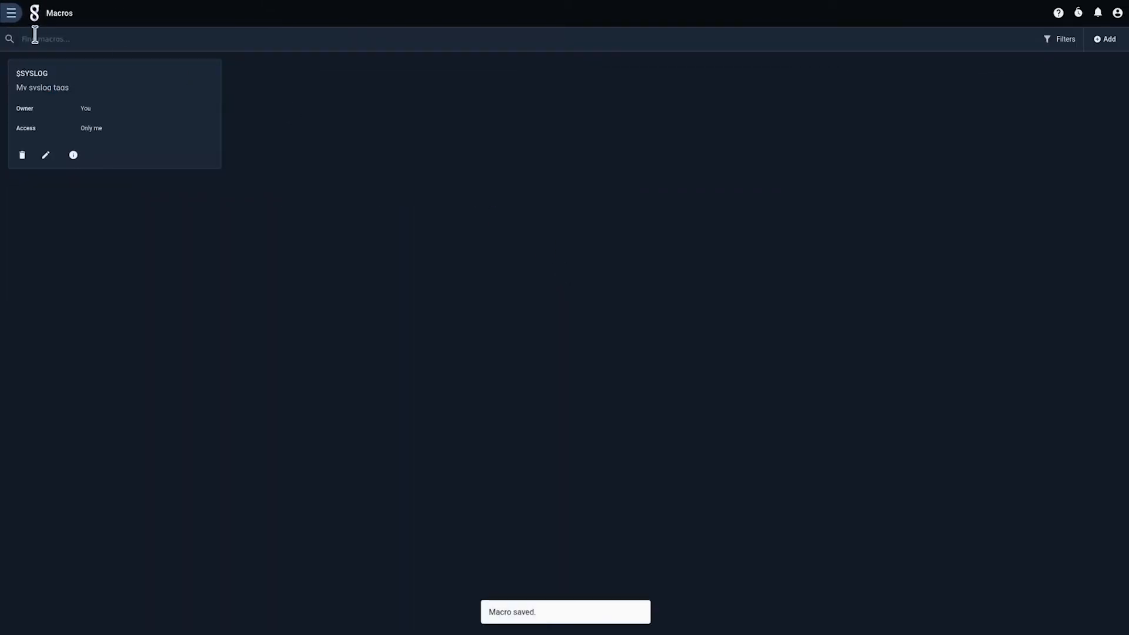
- Run a new search from the home page with the query tag=$SYSLOG over the last hour
{"action": "left_click", "coordinate": [37, 17]}
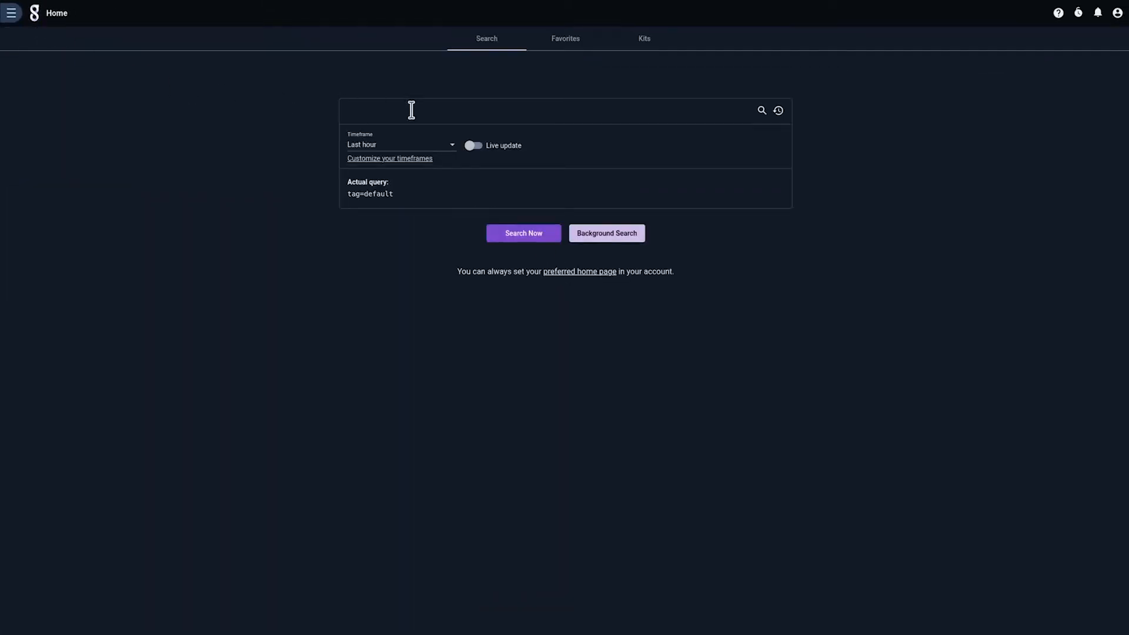
{"action": "type", "text": "tag=$"}
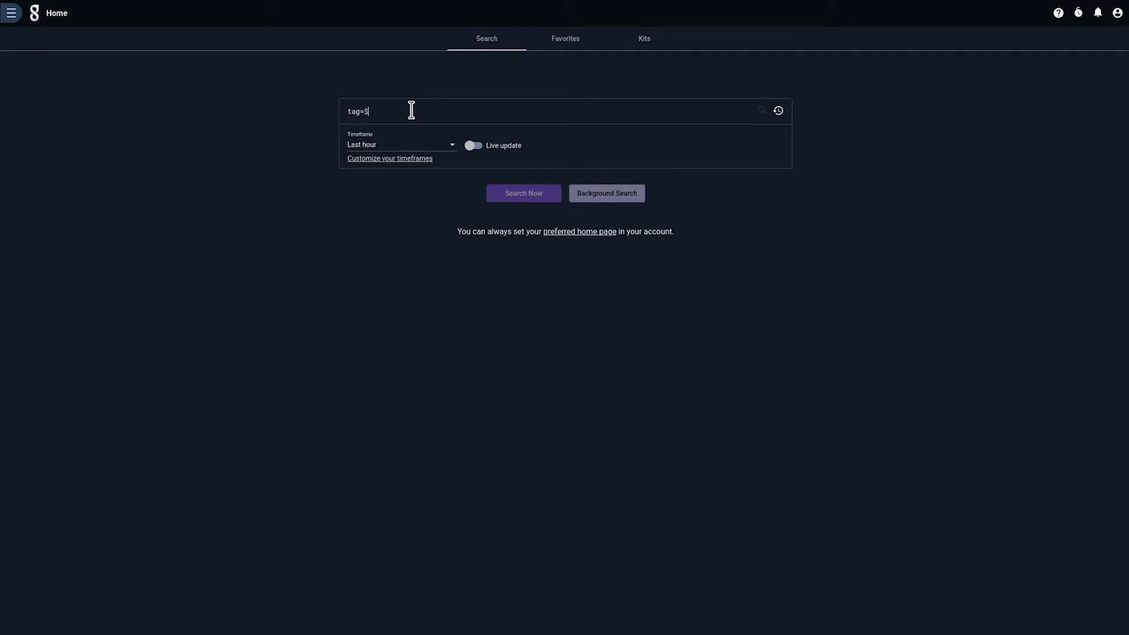
{"action": "type", "text": "SYSLOG"}
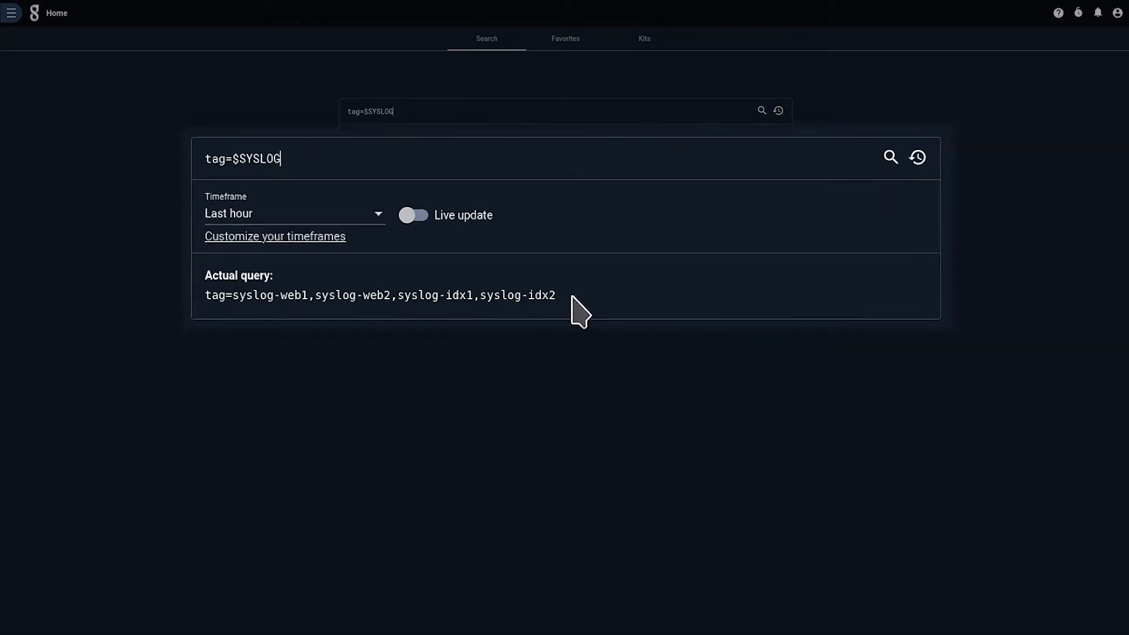
{"action": "left_click", "coordinate": [505, 236]}
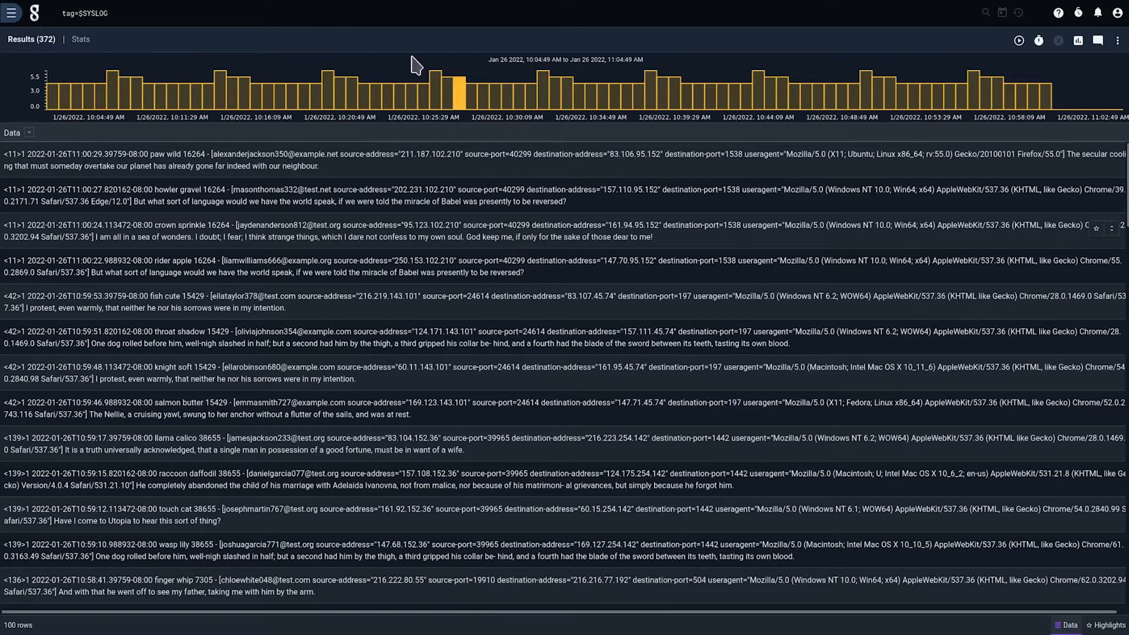
- Extend the current query to "tag=$SYSLOG stats count by TAG | chart count by TAG" and run it
{"action": "left_click", "coordinate": [363, 15]}
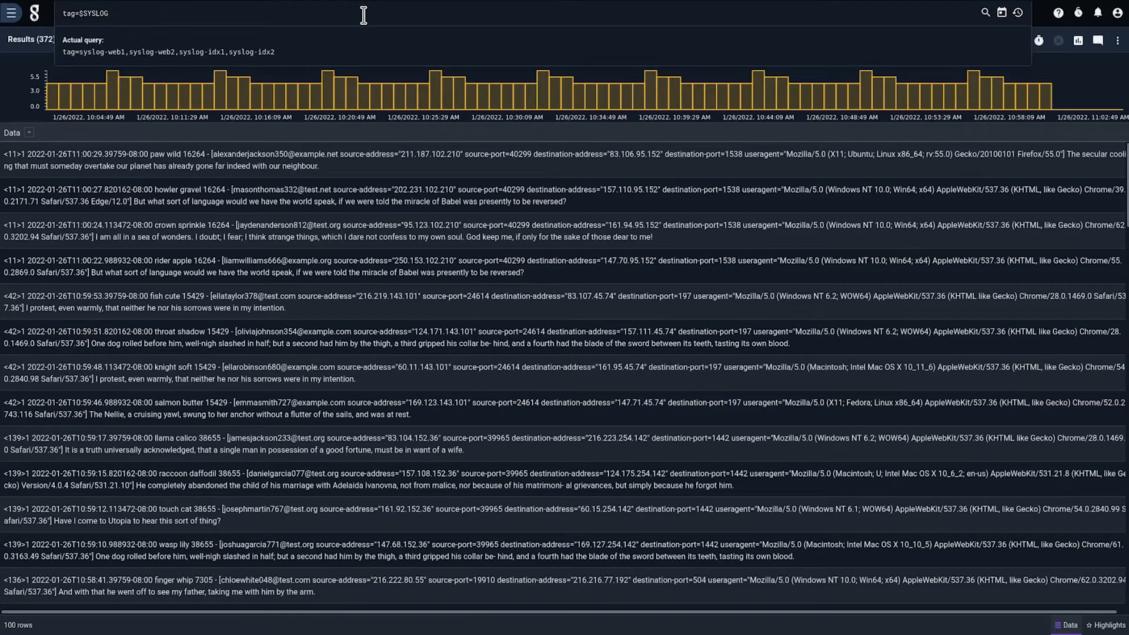
{"action": "type", "text": "stats count "}
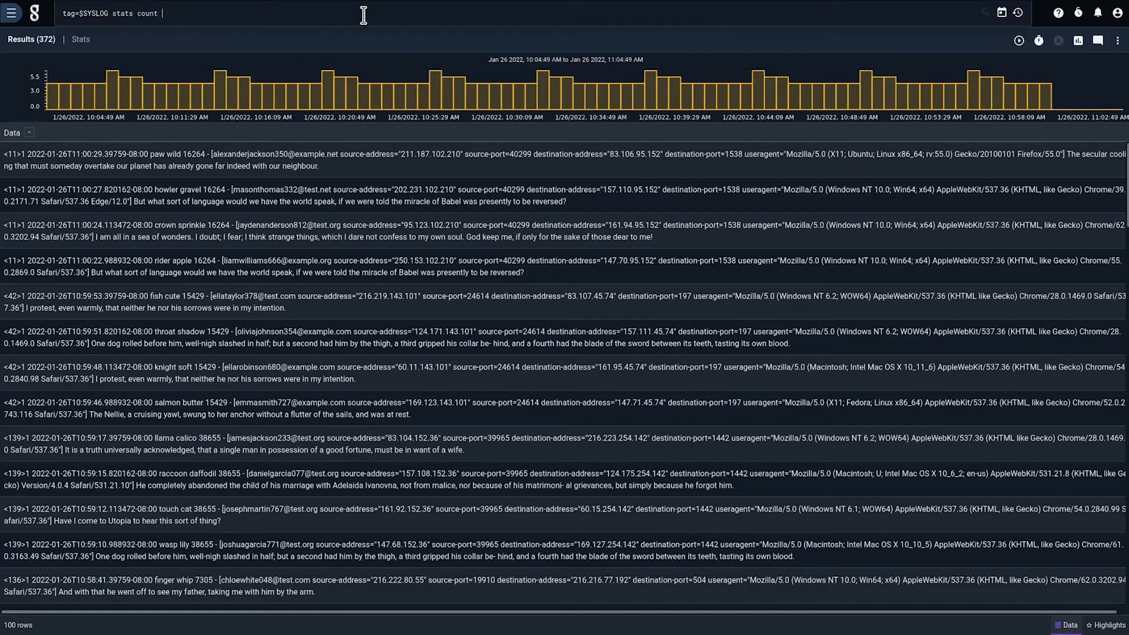
{"action": "type", "text": "by TAG | chart count by TAG"}
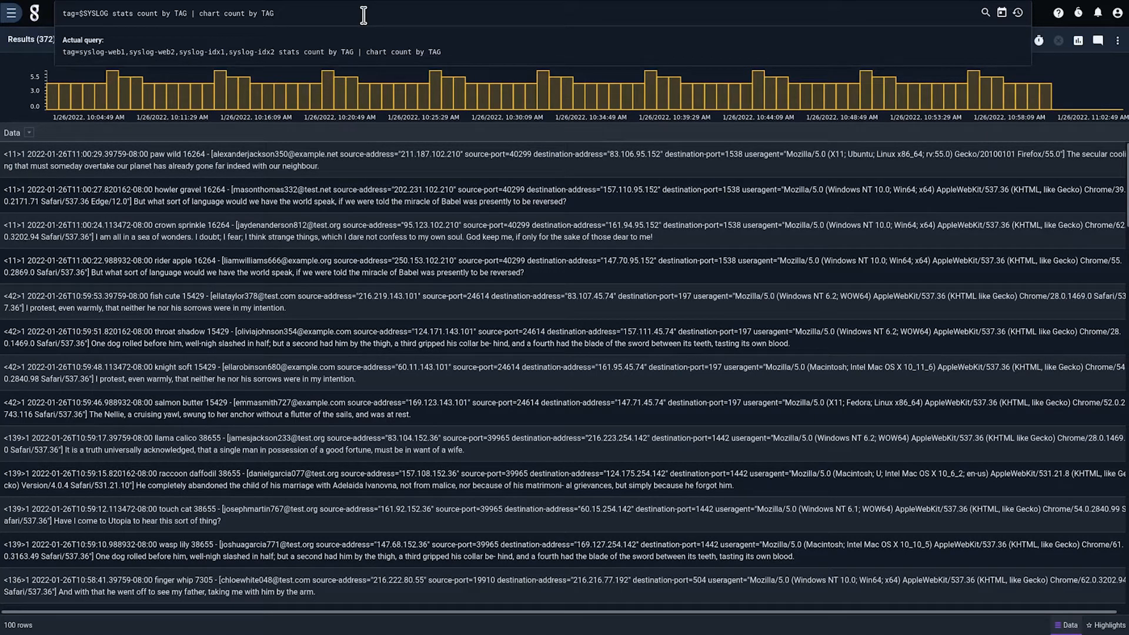
{"action": "key", "text": "Return"}
{"action": "left_click", "coordinate": [1040, 104]}
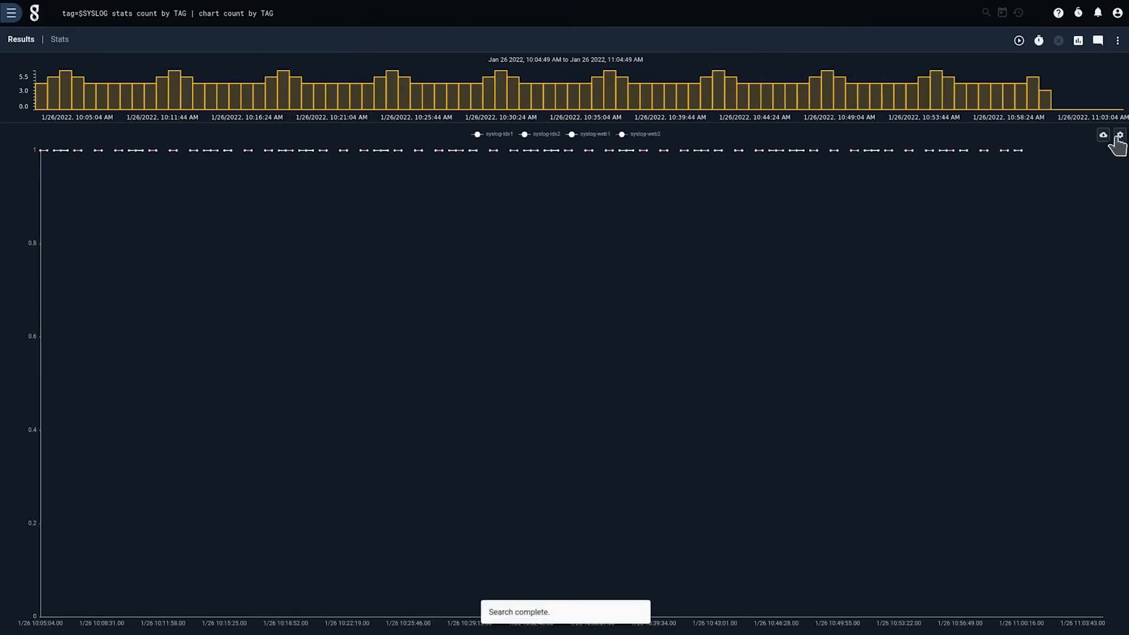
- Change the result chart's type to Pie chart and apply the setting
{"action": "left_click", "coordinate": [1119, 135]}
{"action": "left_click", "coordinate": [505, 201]}
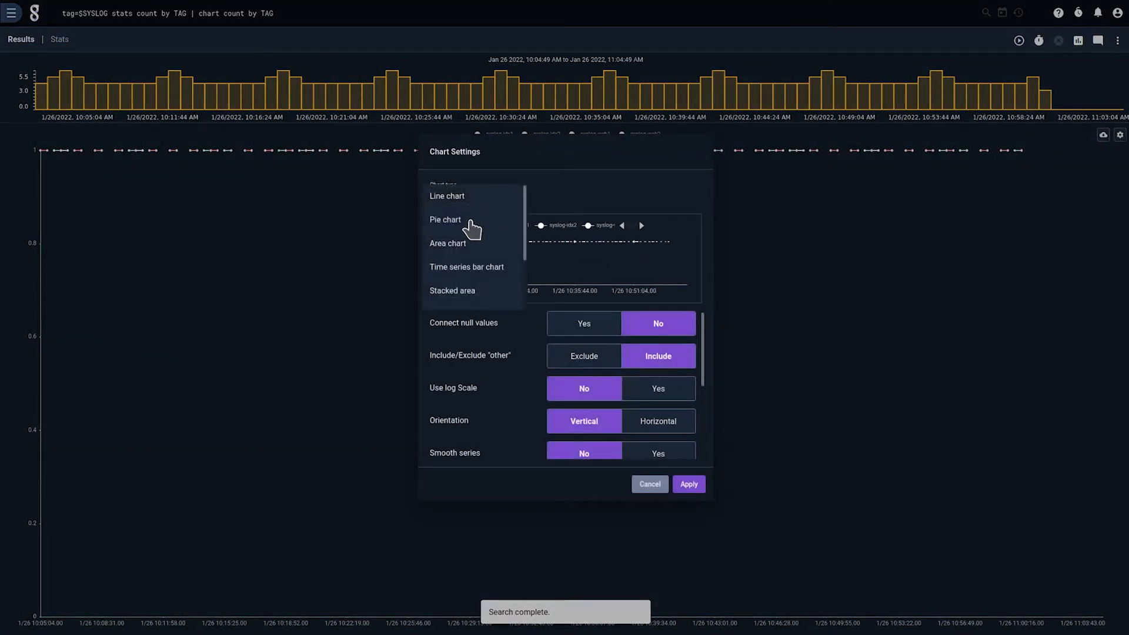
{"action": "left_click", "coordinate": [471, 223]}
{"action": "left_click", "coordinate": [688, 428]}
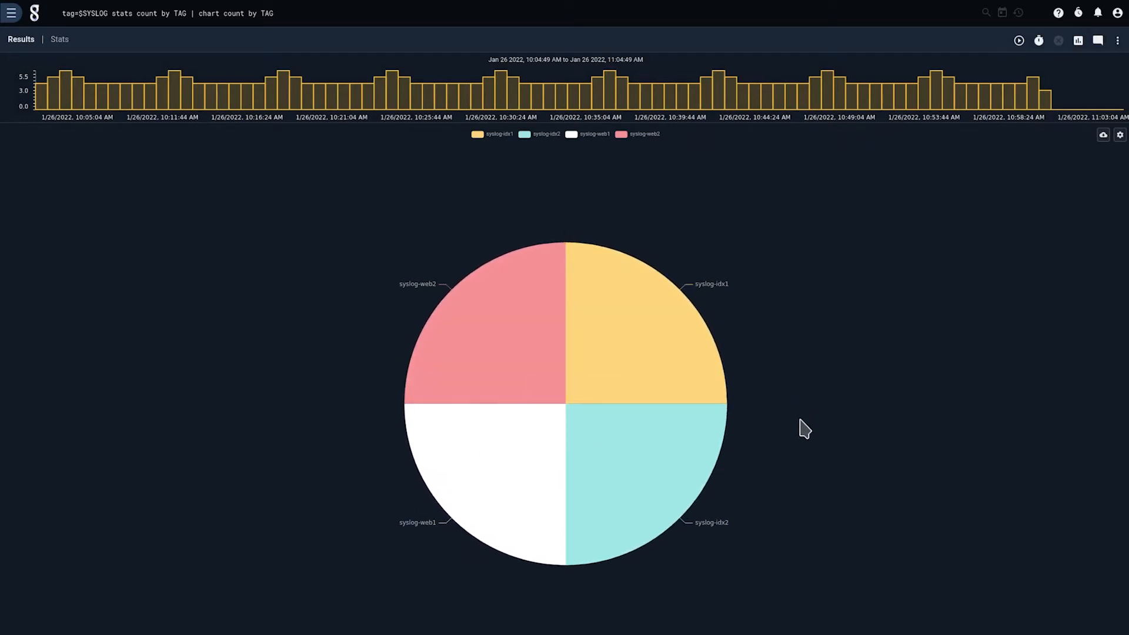
- Add the search to a new dashboard named "My dashboard" with the tile name "count by tag"
{"action": "left_click", "coordinate": [1117, 40]}
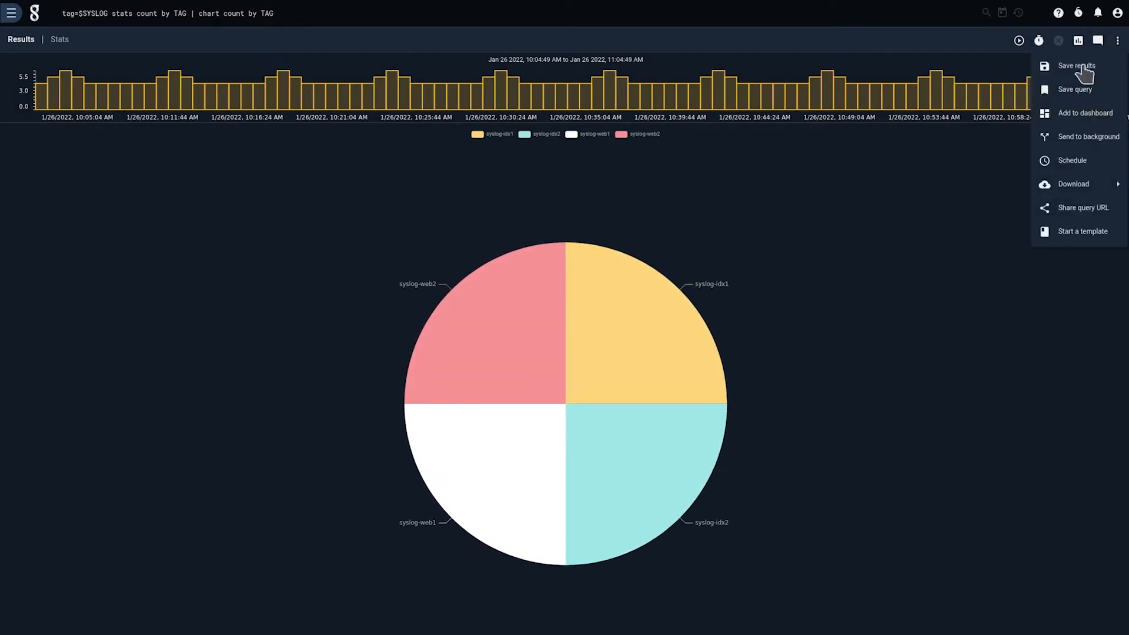
{"action": "left_click", "coordinate": [1081, 113]}
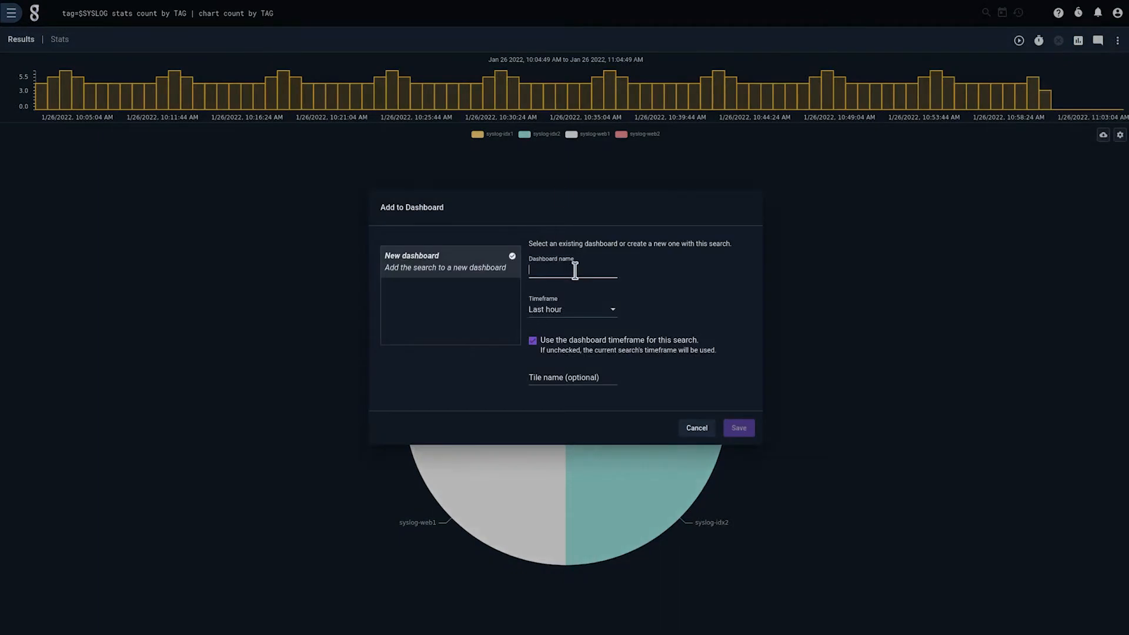
{"action": "type", "text": "My dashboard"}
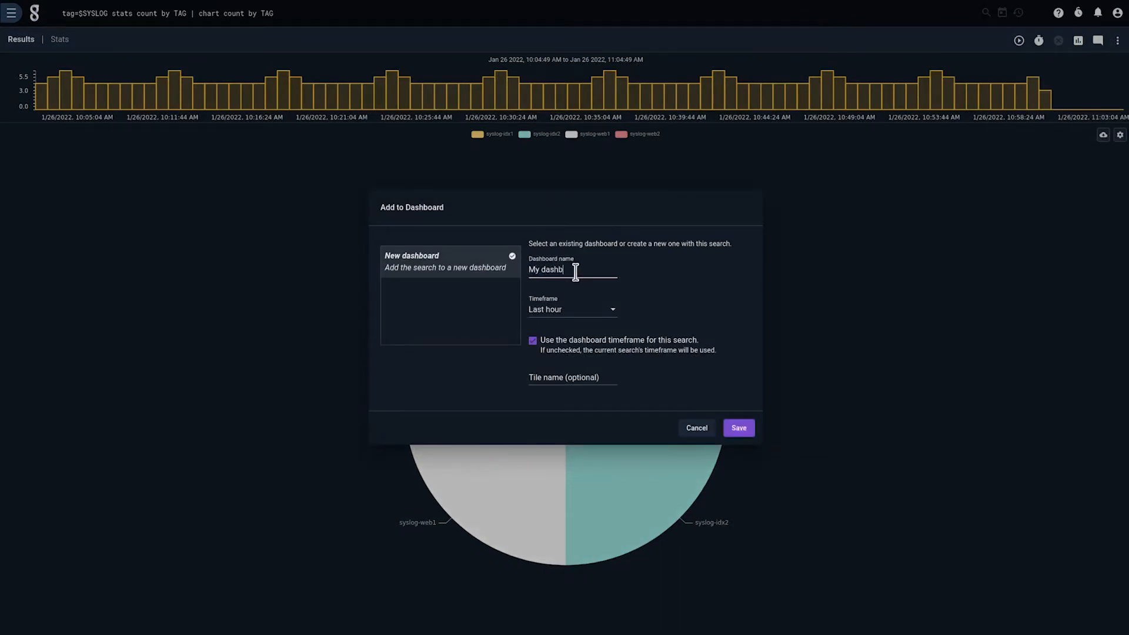
{"action": "left_click", "coordinate": [573, 376]}
{"action": "type", "text": "count by TAG"}
{"action": "left_click", "coordinate": [738, 428]}
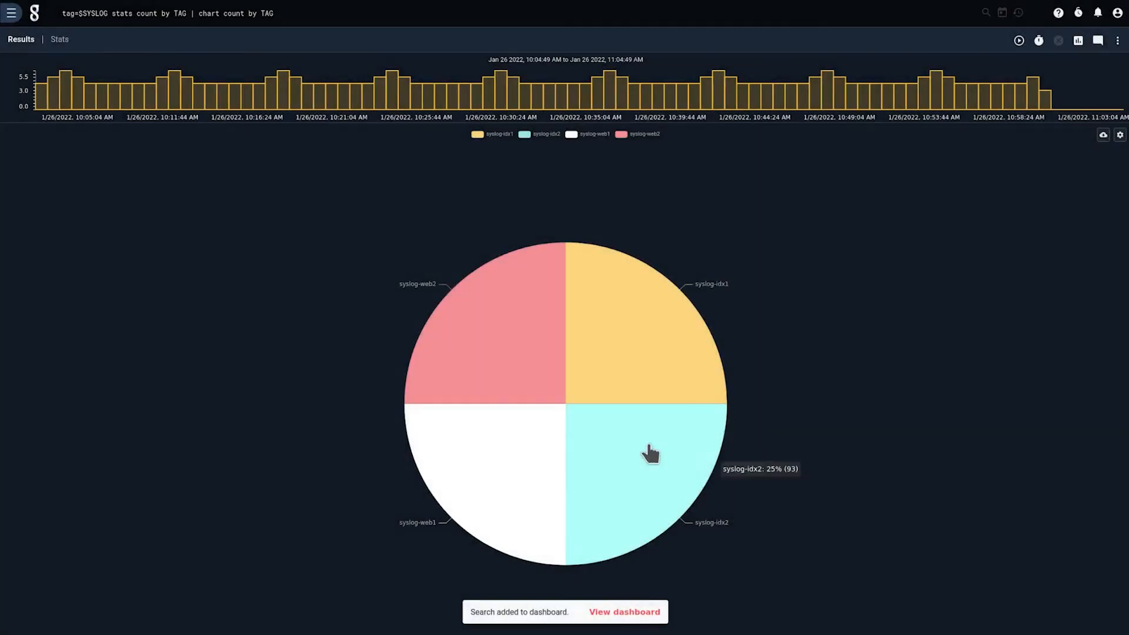
- View the new dashboard, enlarge the count by tag tile to about twice its width and three times its height, and save the layout
{"action": "left_click", "coordinate": [623, 611]}
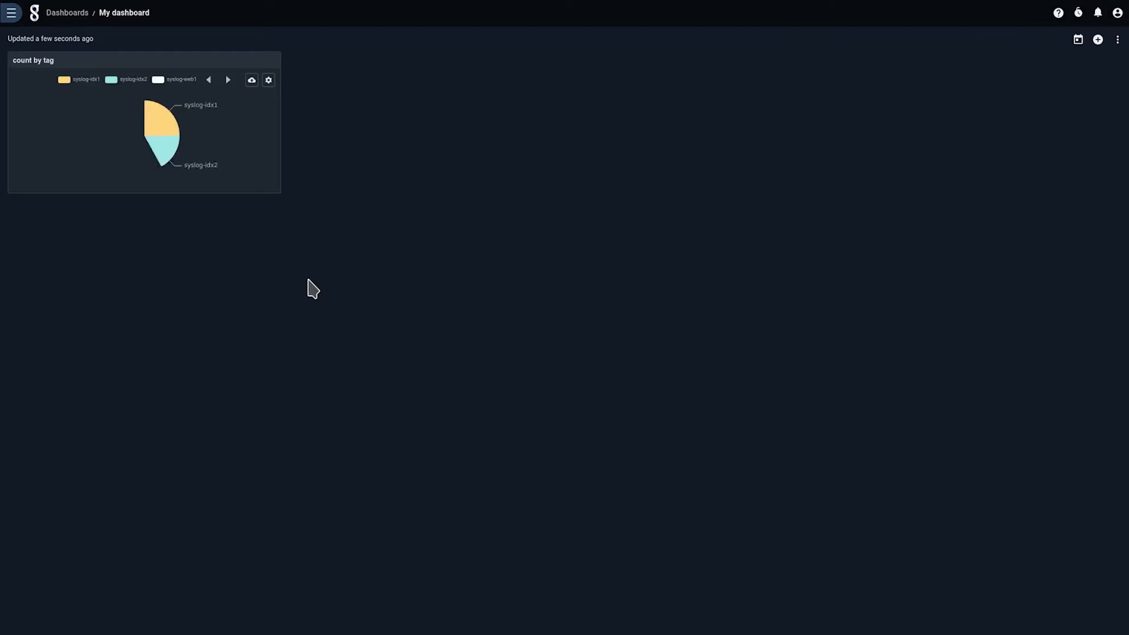
{"action": "left_click_drag", "start_coordinate": [277, 189], "coordinate": [477, 450]}
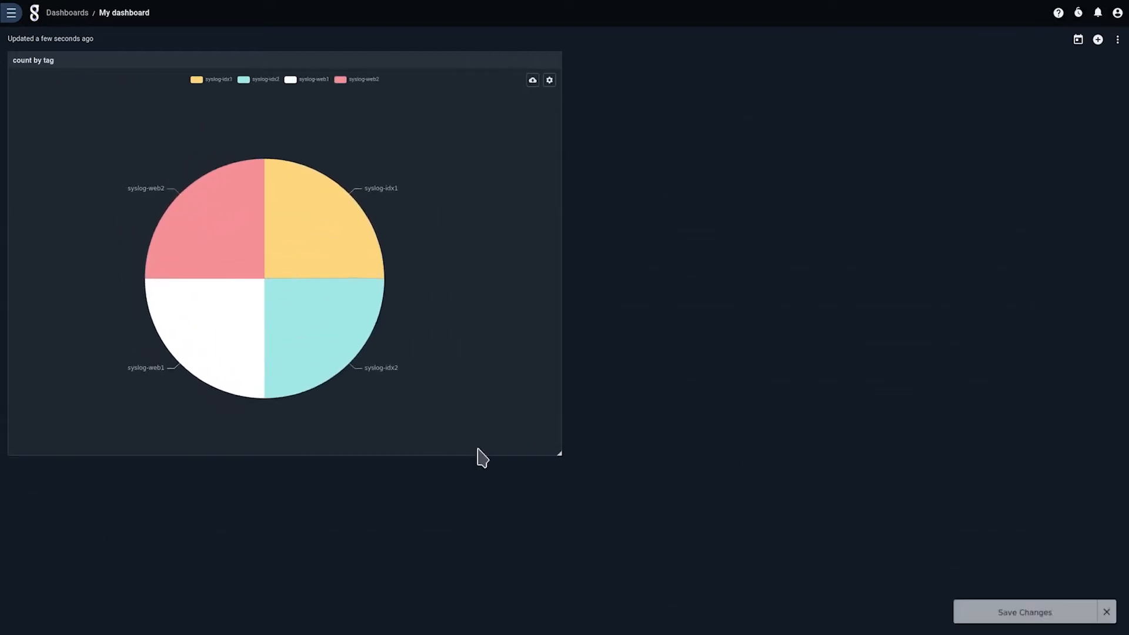
{"action": "left_click", "coordinate": [971, 615]}
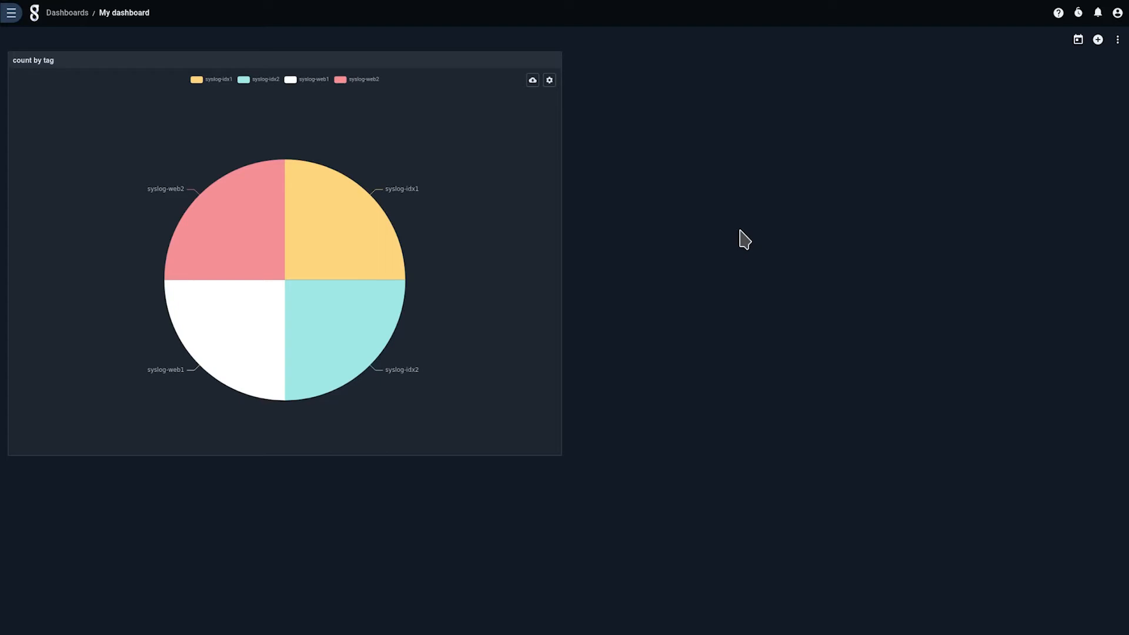
- Add syslog-email to the end of the $SYSLOG macro's tag list and save the macro
{"action": "left_click", "coordinate": [11, 14]}
{"action": "left_click", "coordinate": [61, 452]}
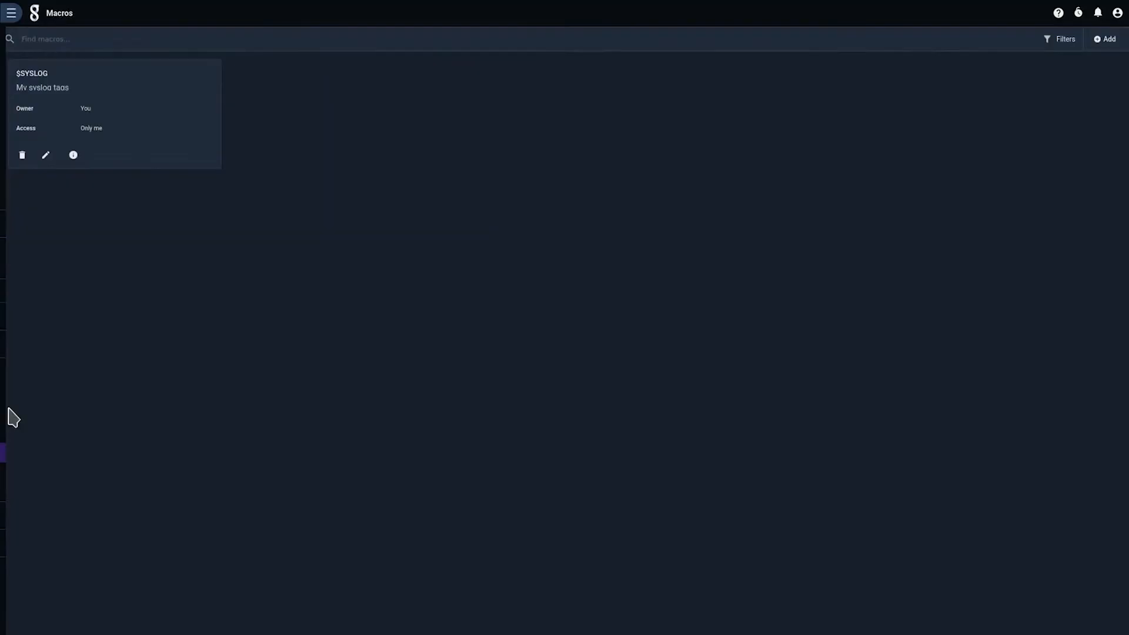
{"action": "left_click", "coordinate": [46, 155]}
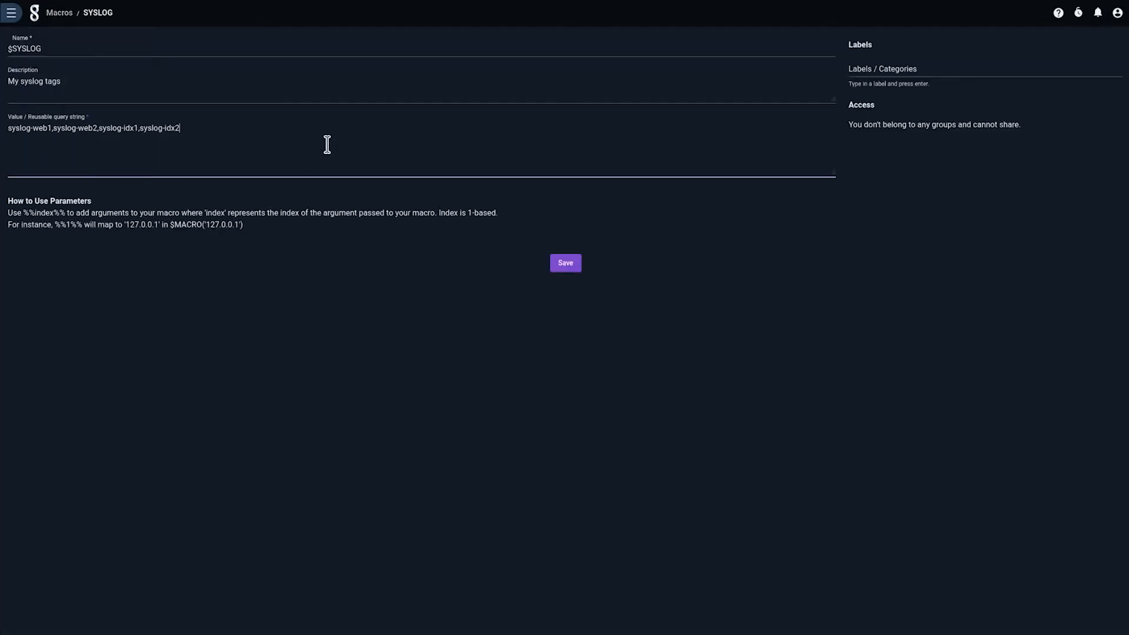
{"action": "type", "text": "syslog-email"}
{"action": "left_click", "coordinate": [564, 265]}
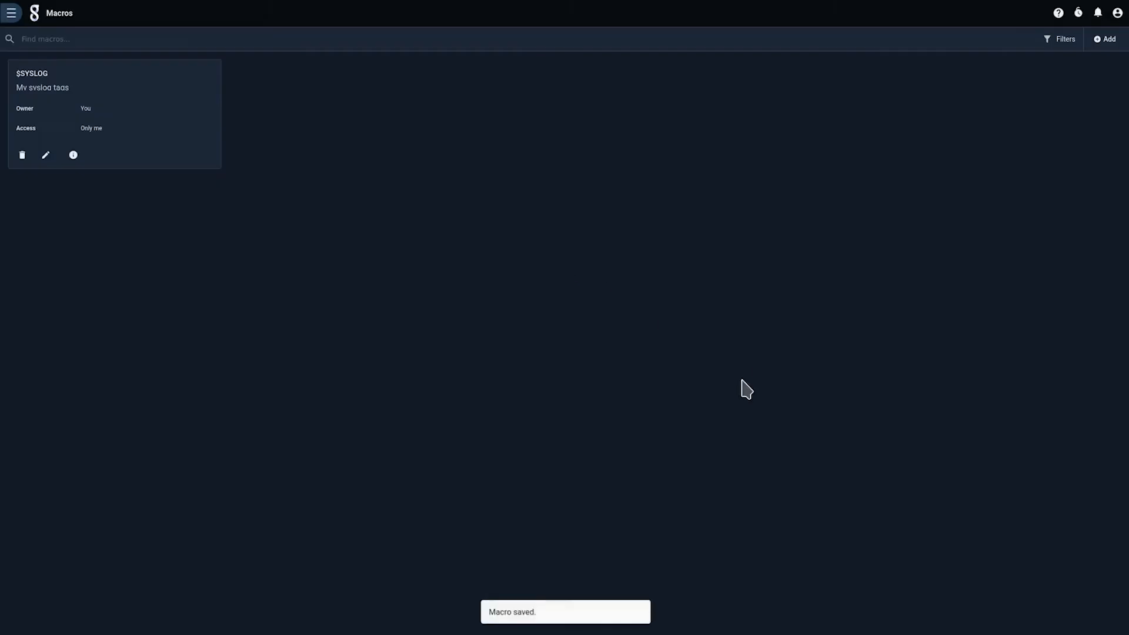
- Open My dashboard from the dashboards list to view its chart
{"action": "left_click", "coordinate": [12, 16]}
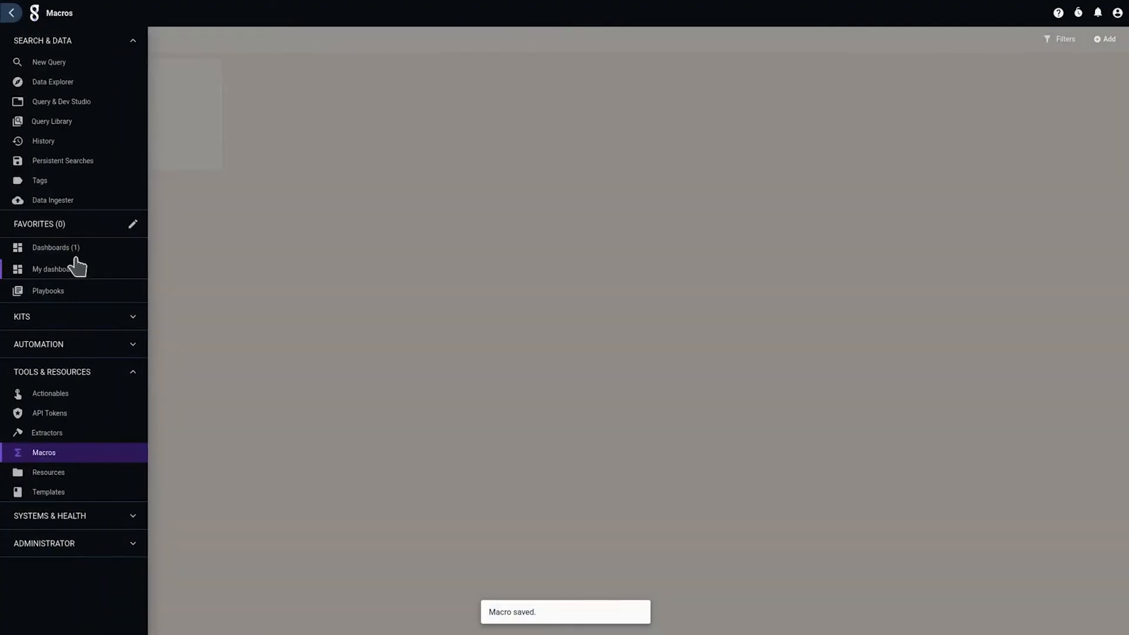
{"action": "left_click", "coordinate": [73, 250]}
{"action": "left_click", "coordinate": [110, 101]}
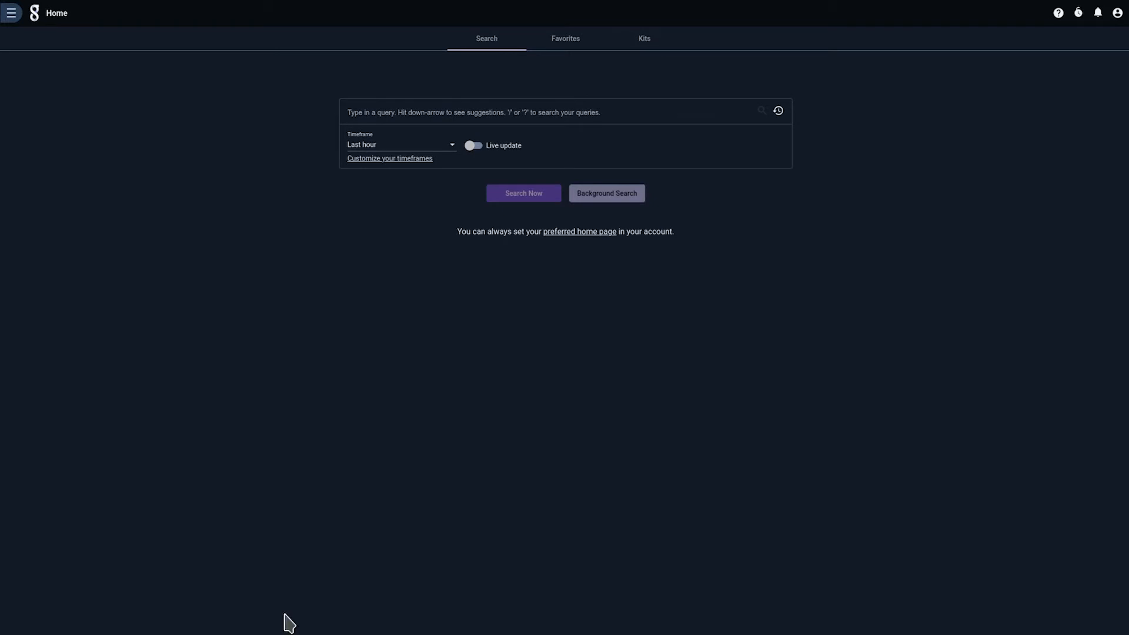
- Run the query "tag=gravwell syslog Appname==webserver status==404" over the last hour from the home page
{"action": "left_click", "coordinate": [403, 115]}
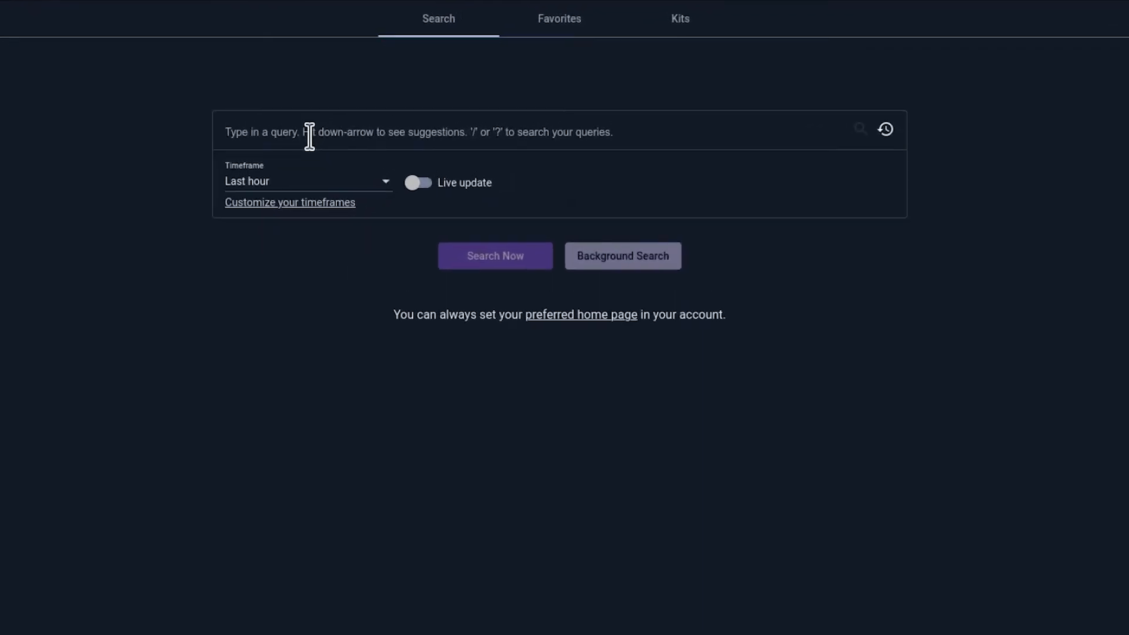
{"action": "type", "text": "tag=gravwell"}
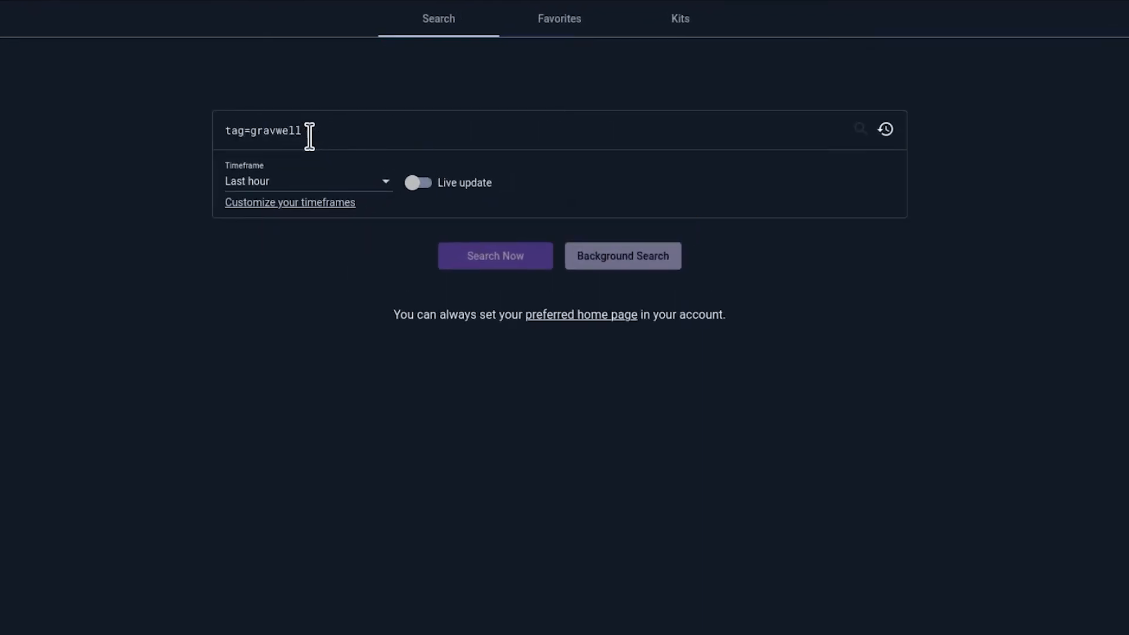
{"action": "type", "text": " sy"}
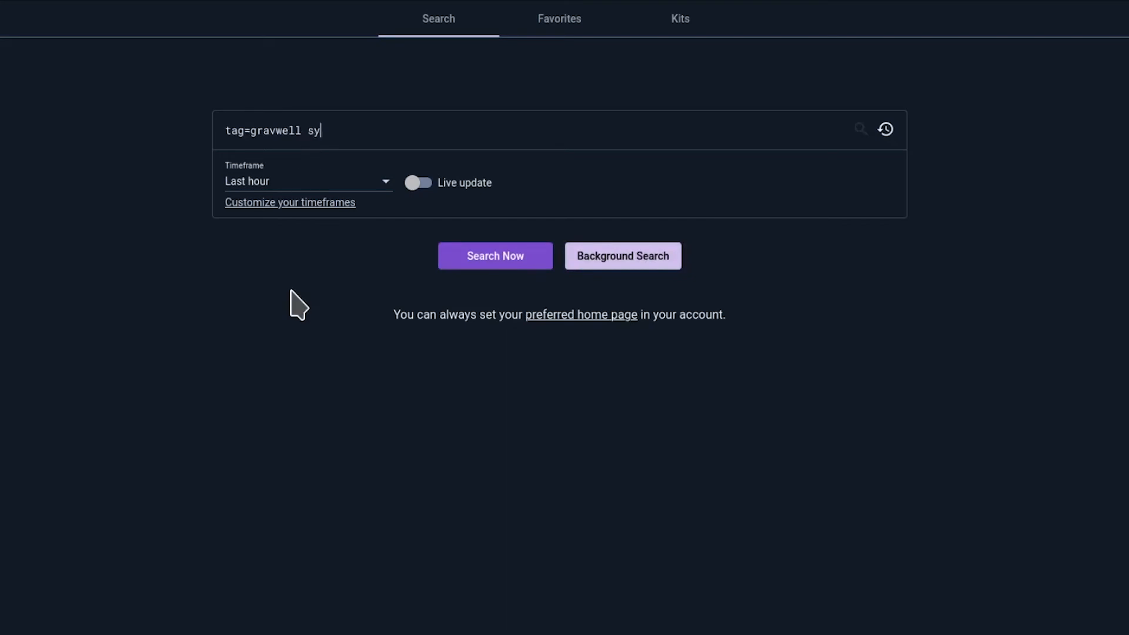
{"action": "type", "text": "slog Appname==webserver"}
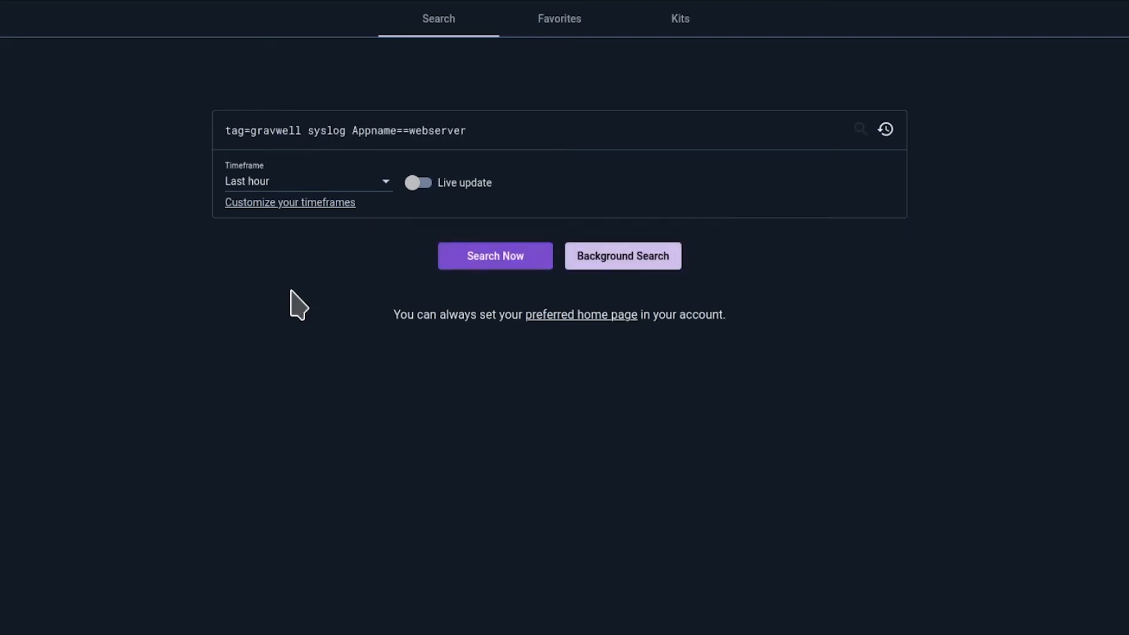
{"action": "type", "text": " status==404"}
{"action": "key", "text": "Return"}
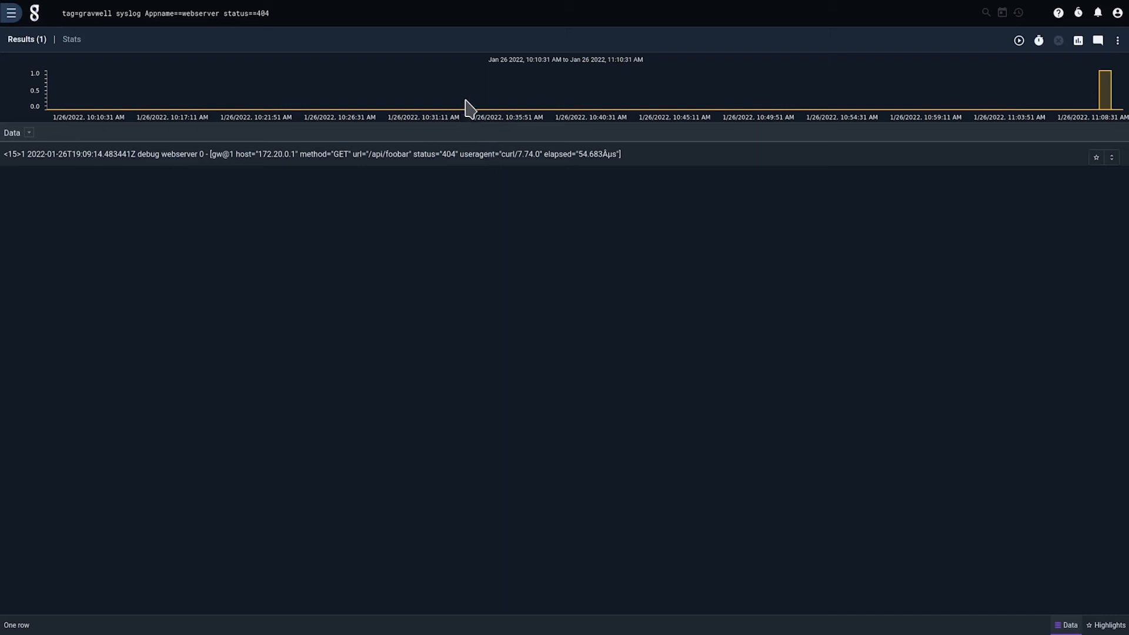
- Copy the full webserver 404 query text and start a new macro named $GRAV
{"action": "left_click", "coordinate": [284, 9]}
{"action": "key", "text": "ctrl+a"}
{"action": "key", "text": "ctrl+c"}
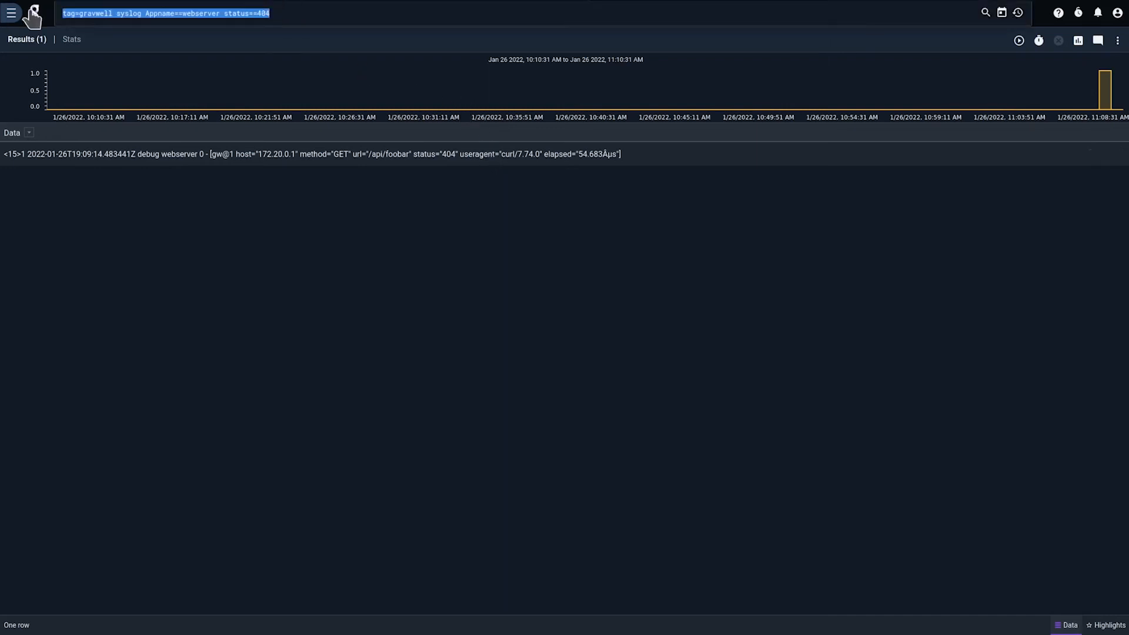
{"action": "left_click", "coordinate": [11, 12]}
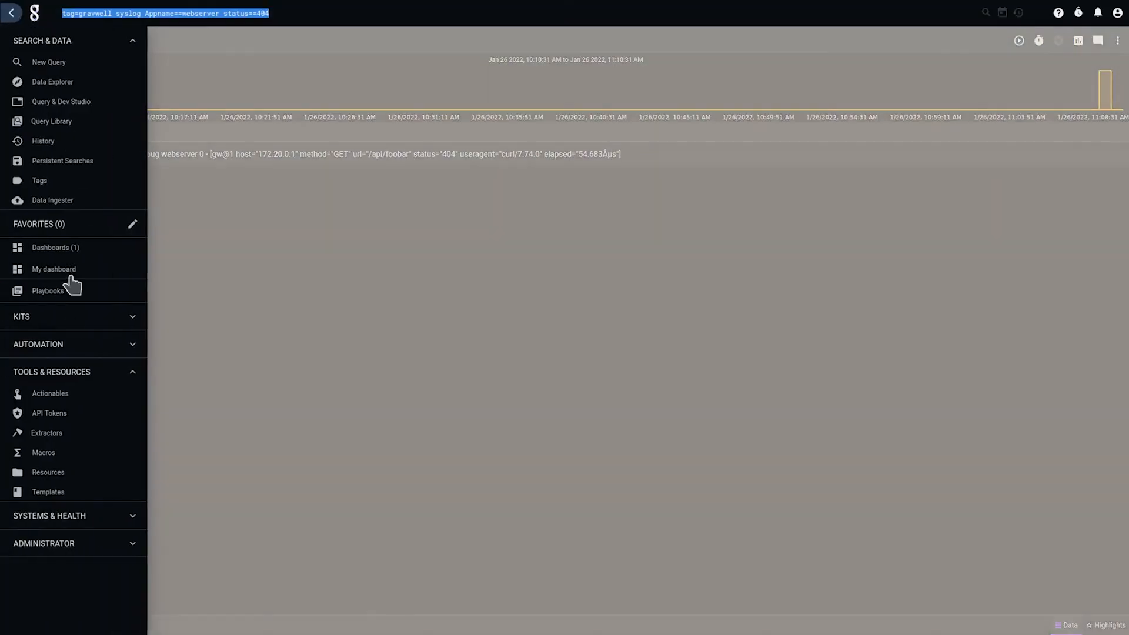
{"action": "left_click", "coordinate": [65, 452]}
{"action": "left_click", "coordinate": [1104, 40]}
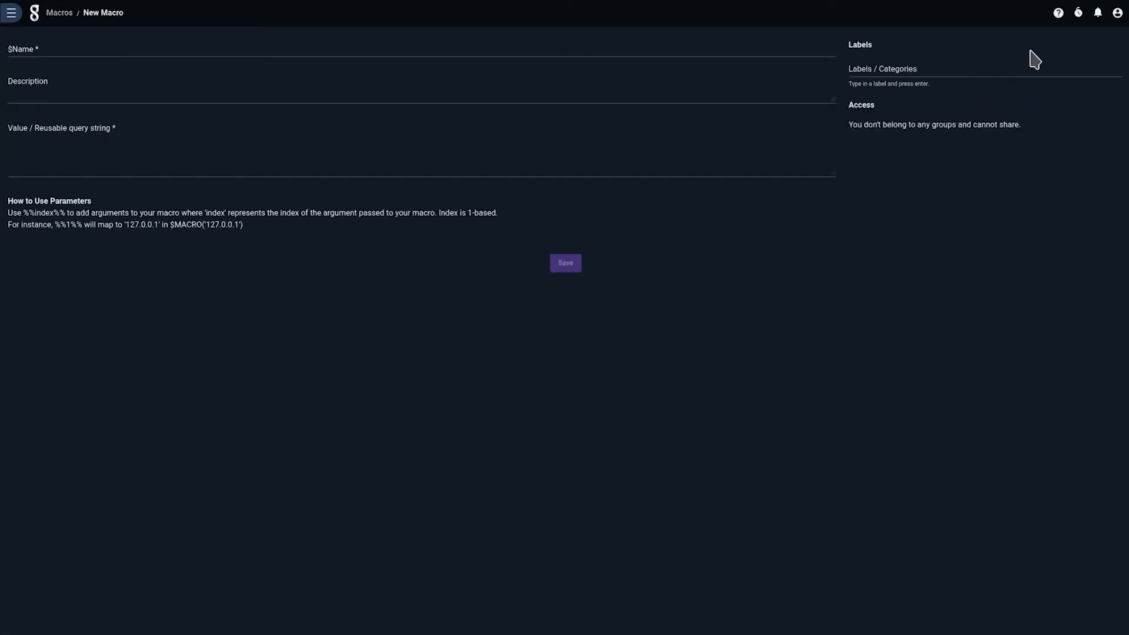
{"action": "left_click", "coordinate": [325, 51]}
{"action": "type", "text": "GR"}
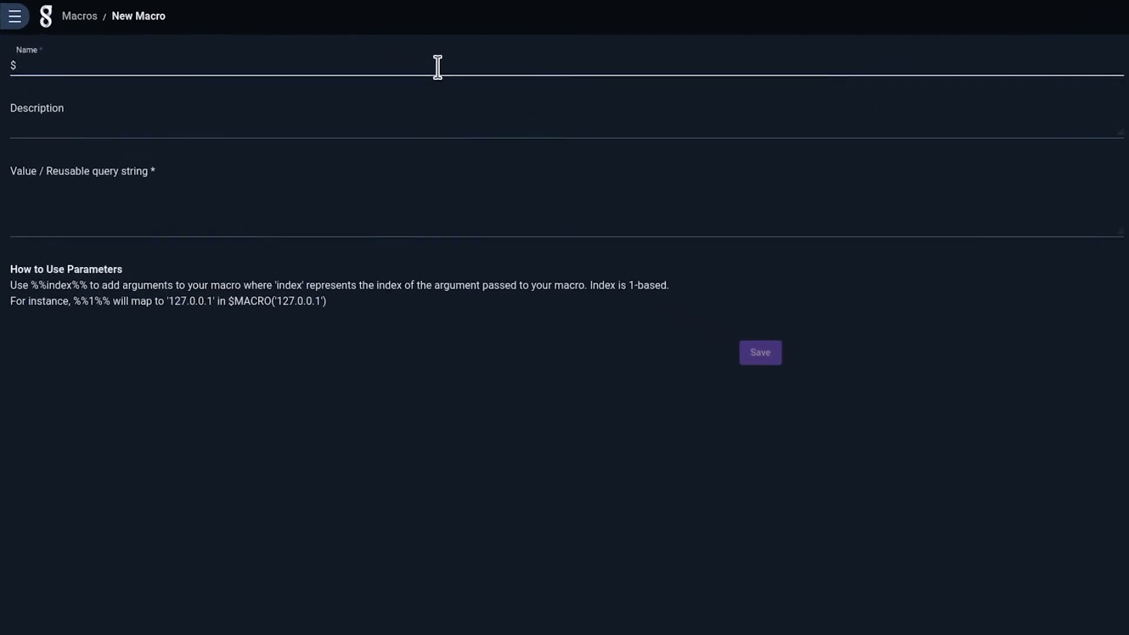
{"action": "type", "text": "AV"}
- Fill the macro's value with the copied query, replacing 404 with the parameter %%1%%: "tag=gravwell syslog Appname==webserver status==%%1%%"
{"action": "left_click", "coordinate": [474, 230]}
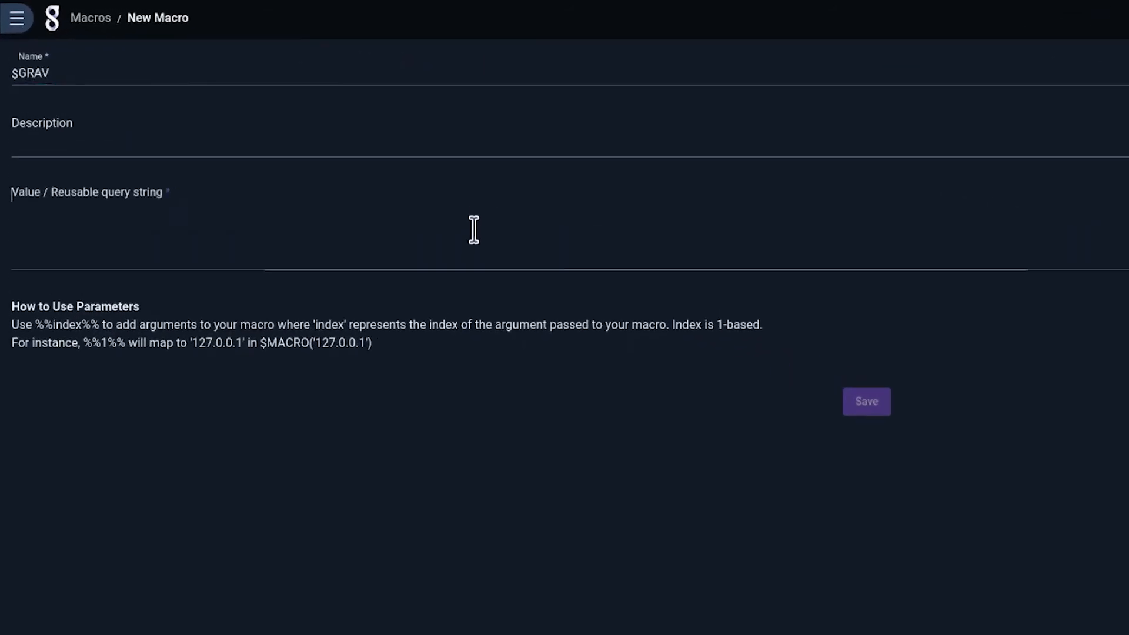
{"action": "key", "text": "ctrl+v"}
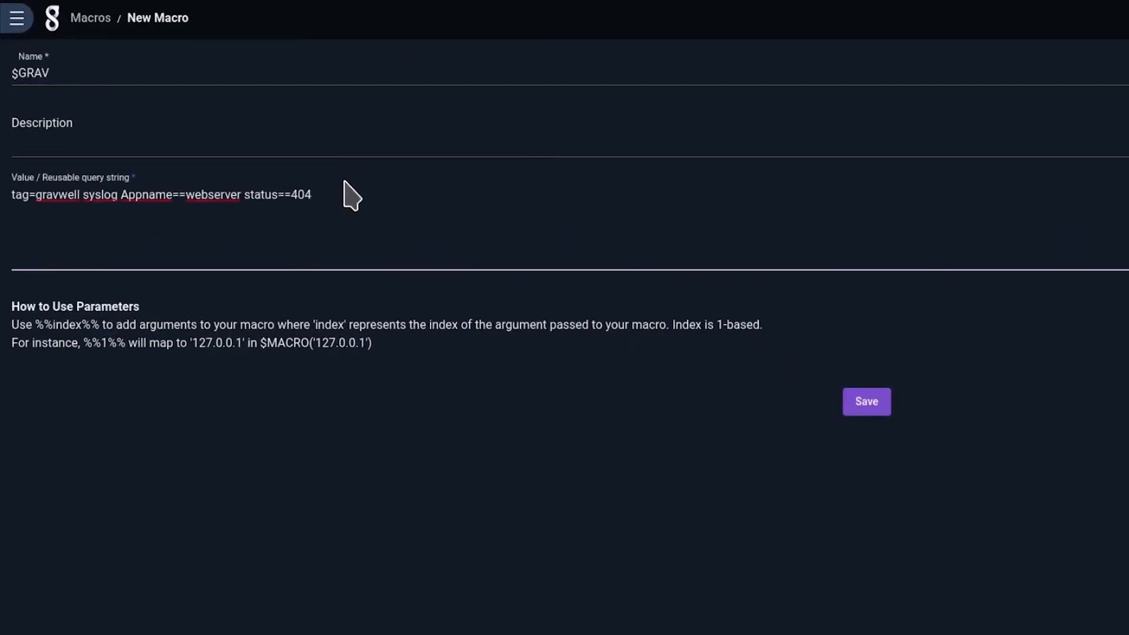
{"action": "key", "text": "BackSpace"}
{"action": "key", "text": "BackSpace"}
{"action": "key", "text": "BackSpace"}
{"action": "type", "text": "%%1%%"}
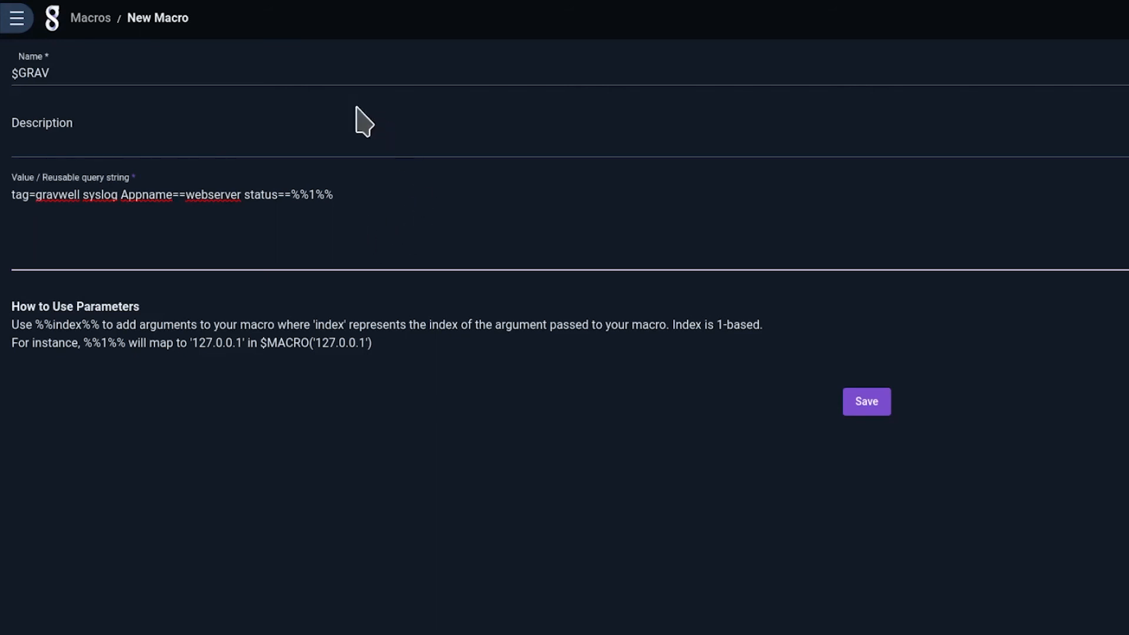
- Describe the $GRAV macro as "Search gravwell http logs for a status" and save it
{"action": "left_click", "coordinate": [354, 138]}
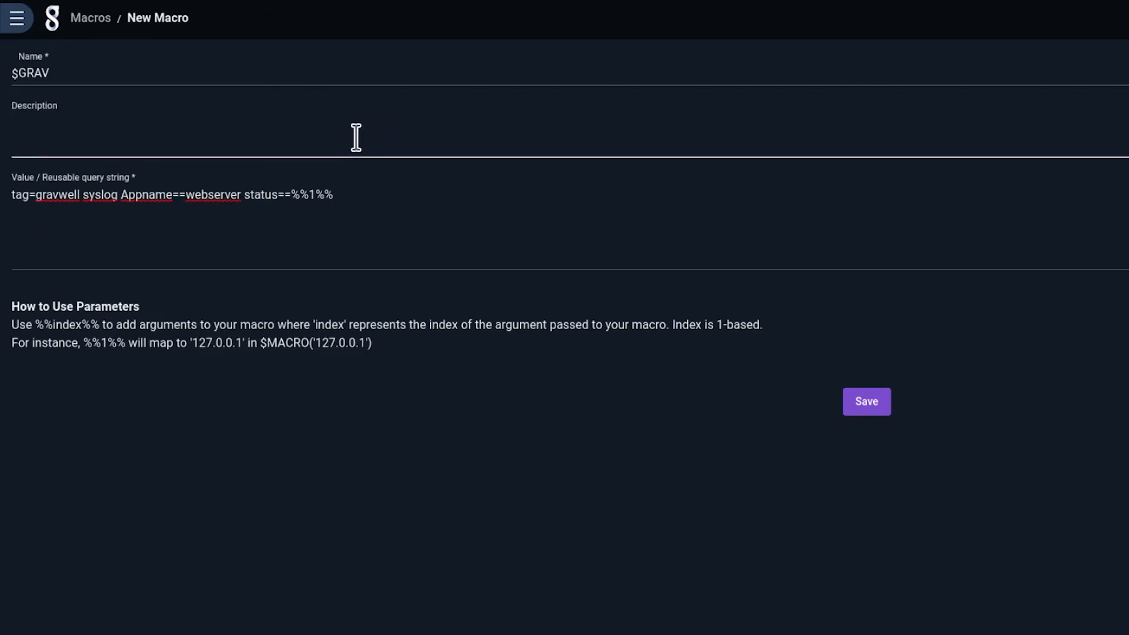
{"action": "type", "text": "Search gravwell http logs for a stat"}
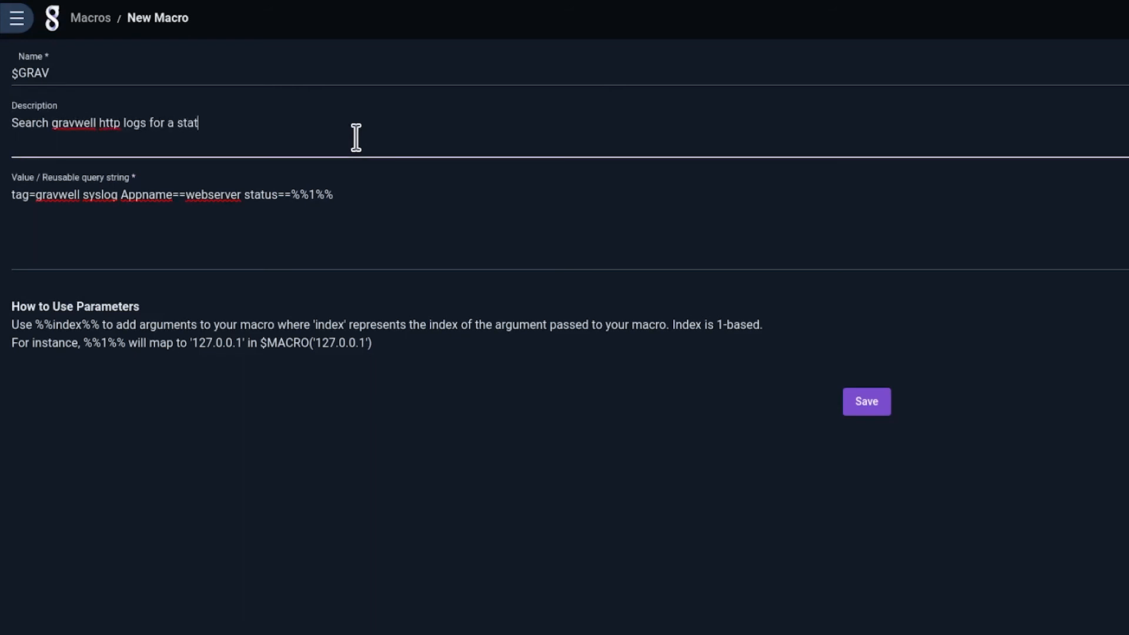
{"action": "type", "text": "us"}
{"action": "left_click", "coordinate": [868, 410]}
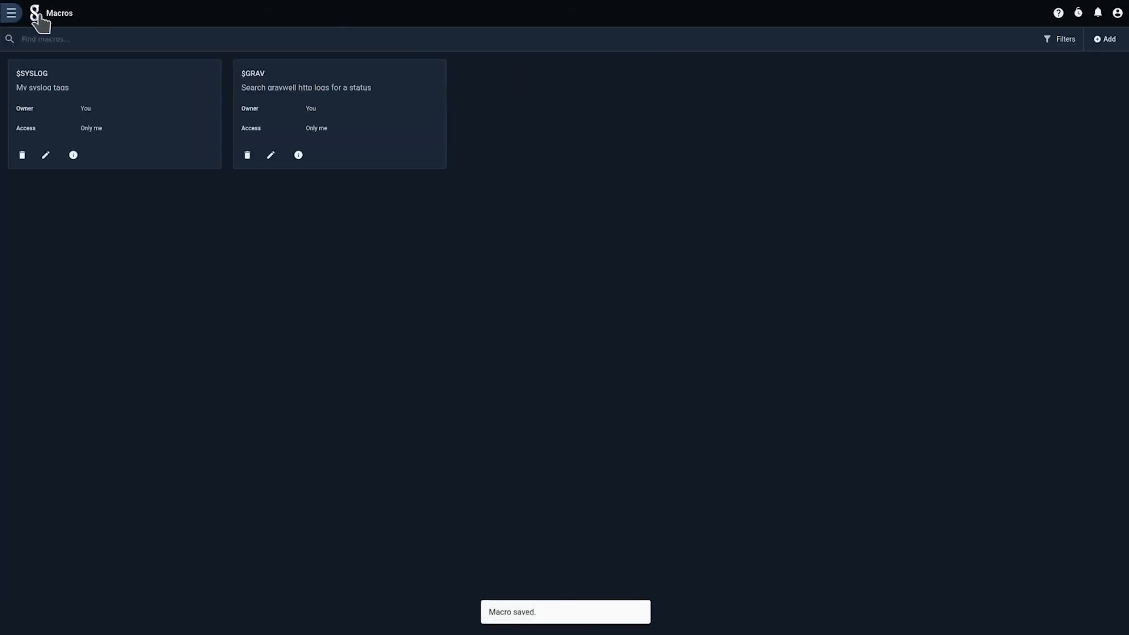
- Run the query "$GRAV(404)" over the last hour from the home page
{"action": "left_click", "coordinate": [37, 17]}
{"action": "type", "text": "$GRAV("}
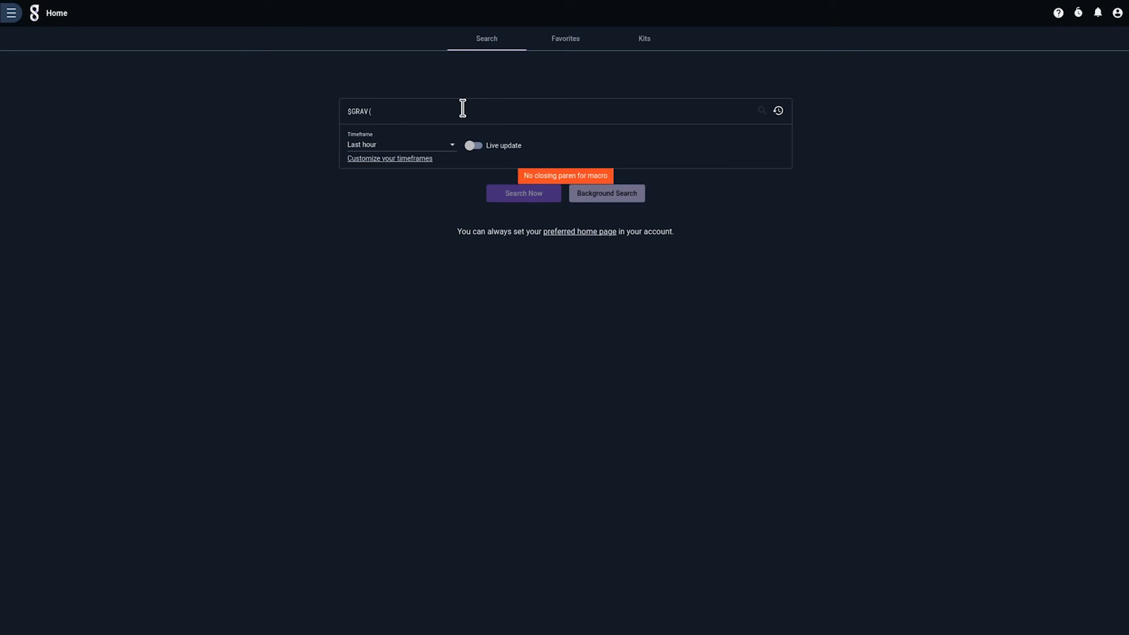
{"action": "type", "text": "404)"}
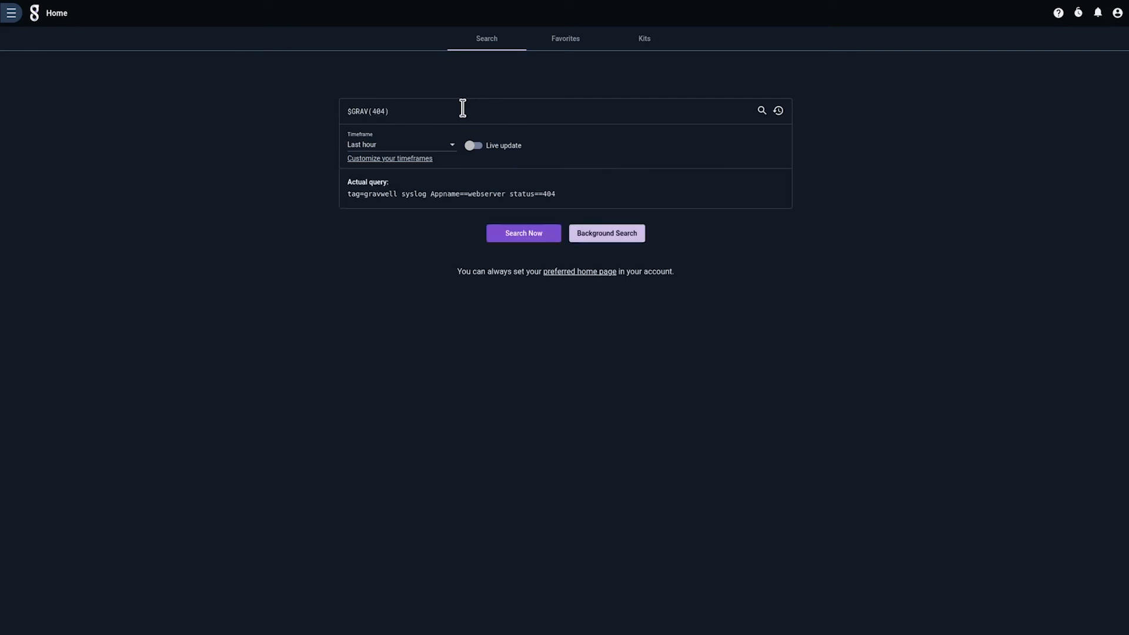
{"action": "left_click", "coordinate": [540, 234]}
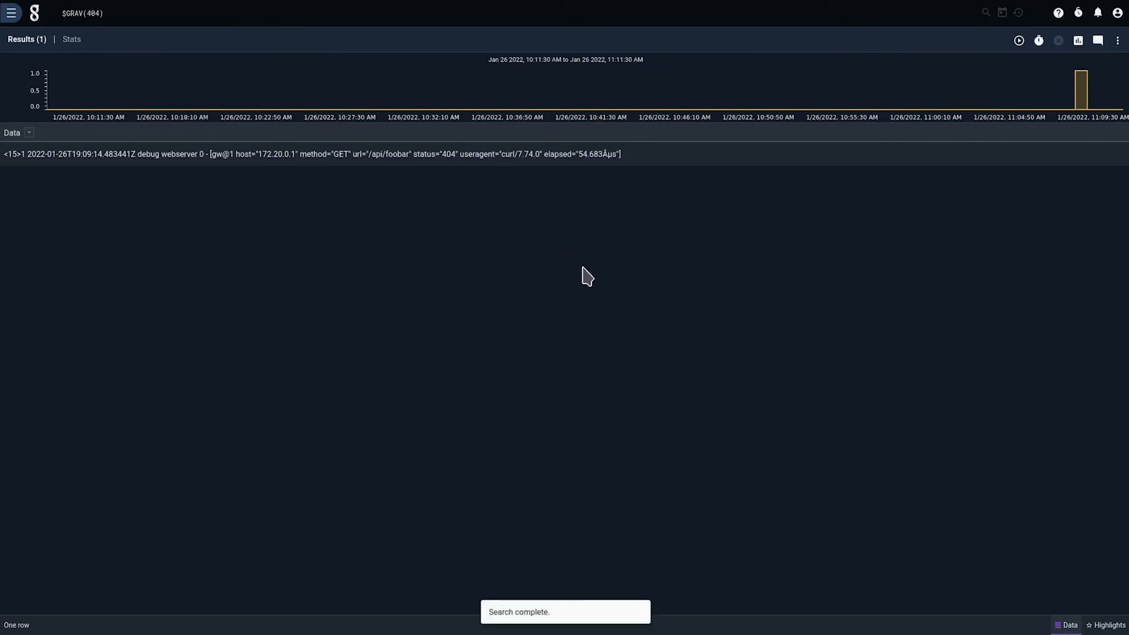